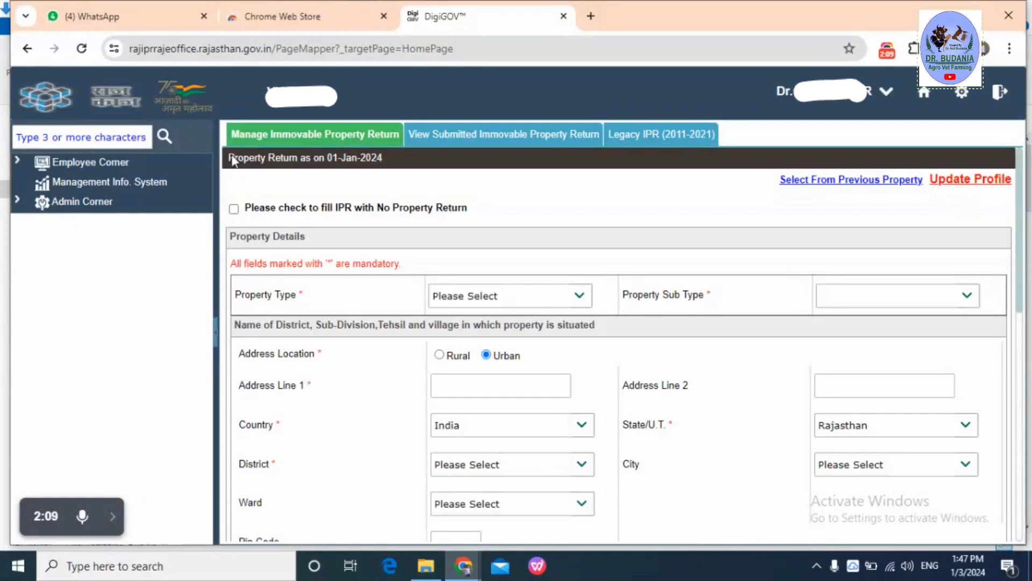
Update the employee profile: enter the image verification code, accept the correctness declaration and save
{"action": "left_click_drag", "start_coordinate": [254, 160], "coordinate": [385, 164]}
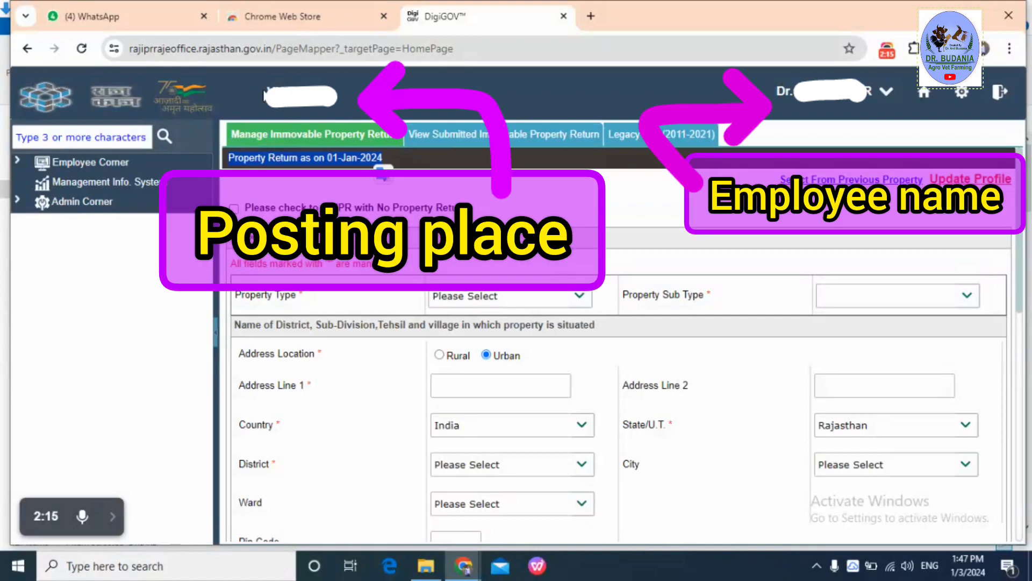
{"action": "mouse_move", "coordinate": [782, 93]}
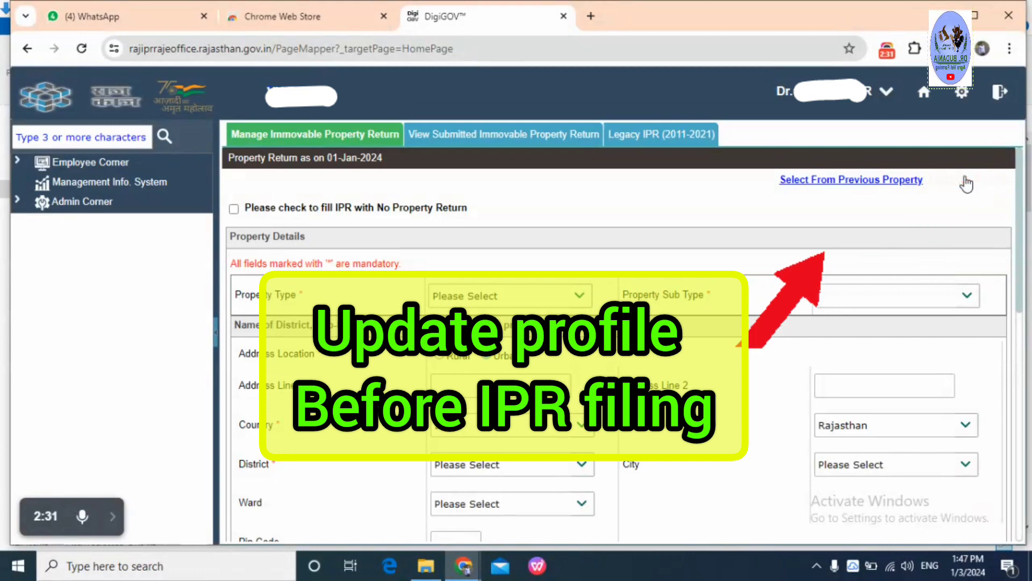
{"action": "left_click", "coordinate": [965, 179]}
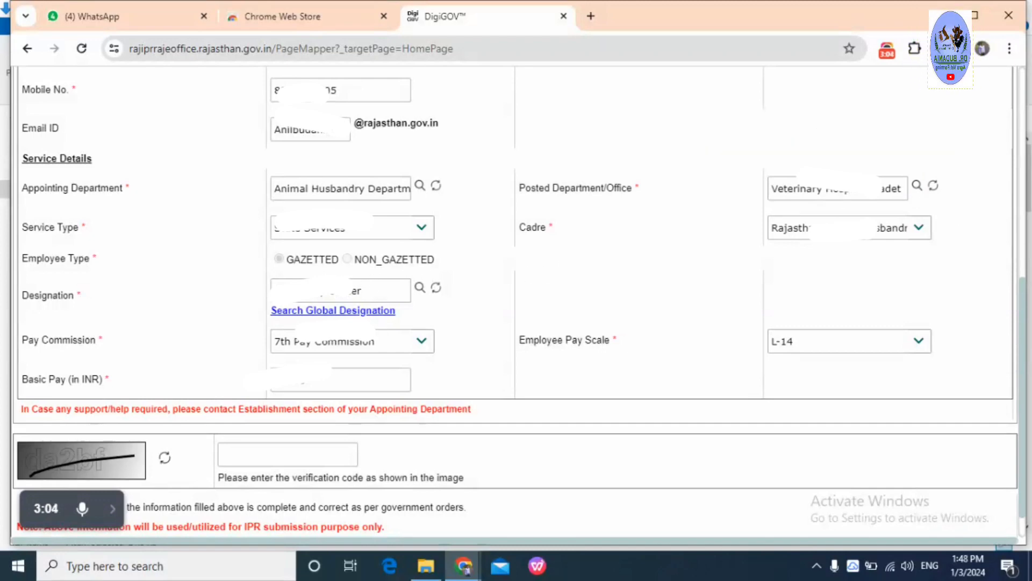
{"action": "left_click", "coordinate": [325, 382]}
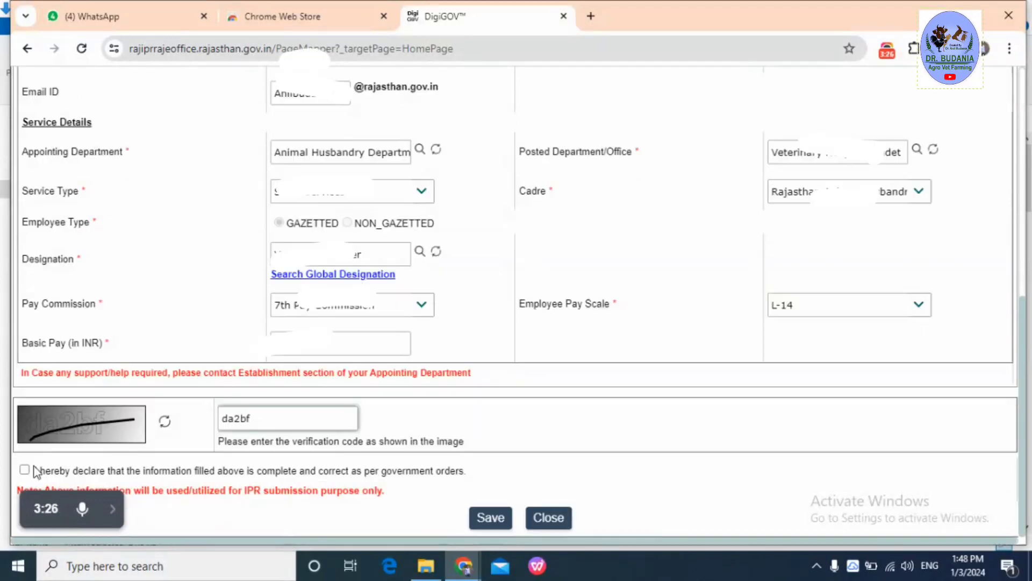
{"action": "left_click", "coordinate": [25, 470]}
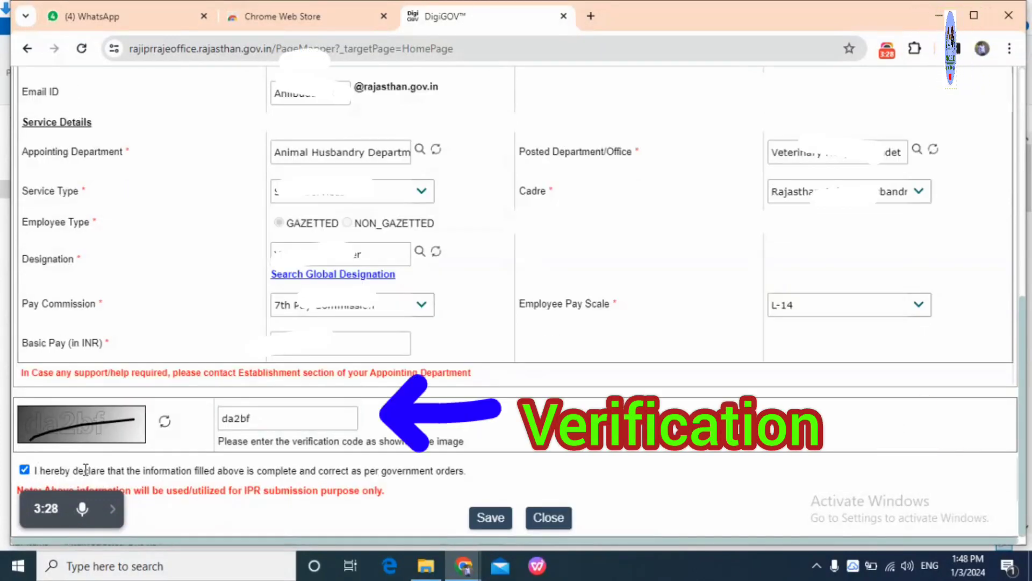
{"action": "left_click_drag", "start_coordinate": [111, 471], "coordinate": [486, 520]}
{"action": "left_click", "coordinate": [482, 519]}
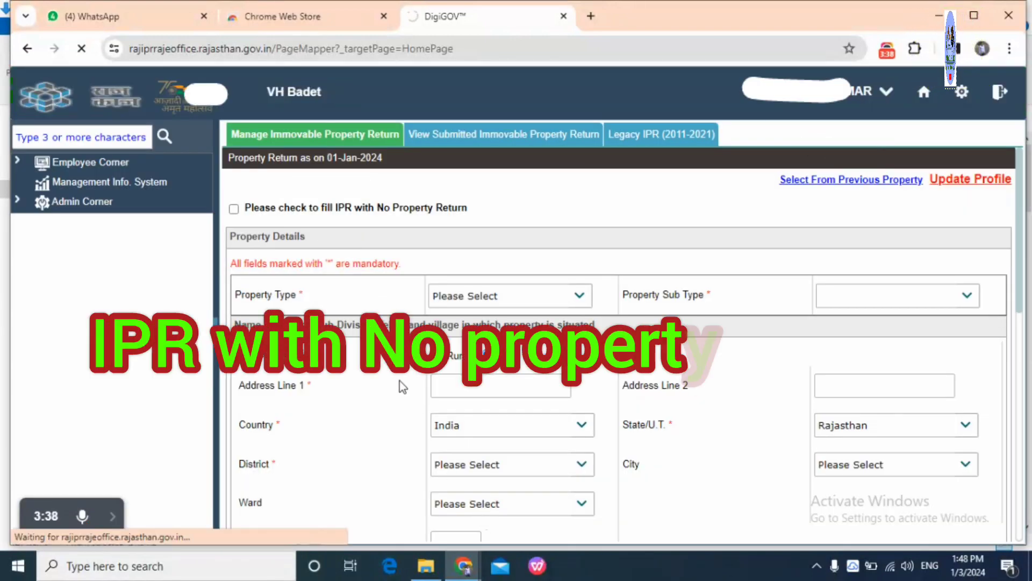
Fill the IPR with No Property Return, enter NIL as the remarks, and proceed to its verification preview
{"action": "left_click", "coordinate": [233, 209]}
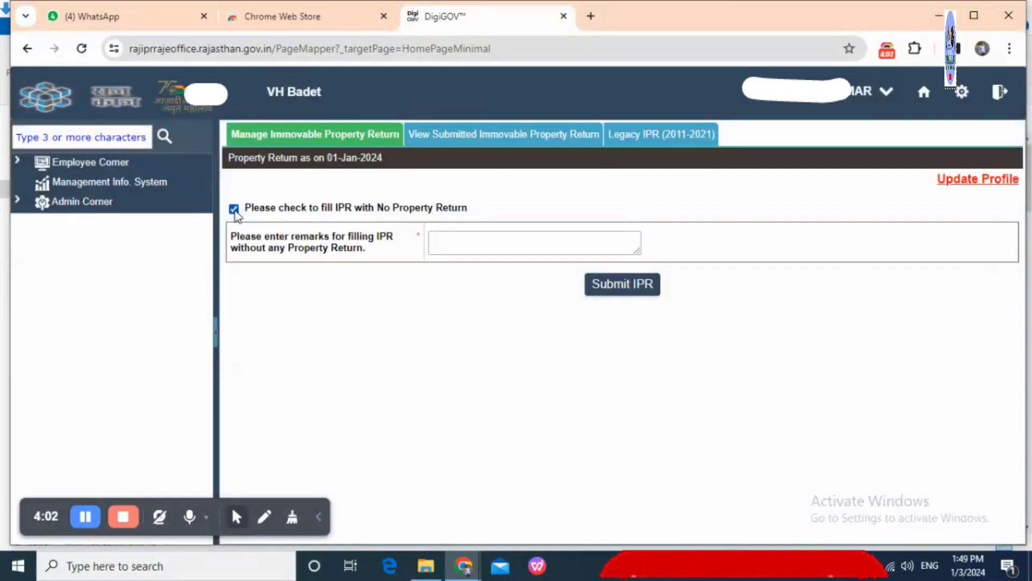
{"action": "left_click", "coordinate": [445, 240]}
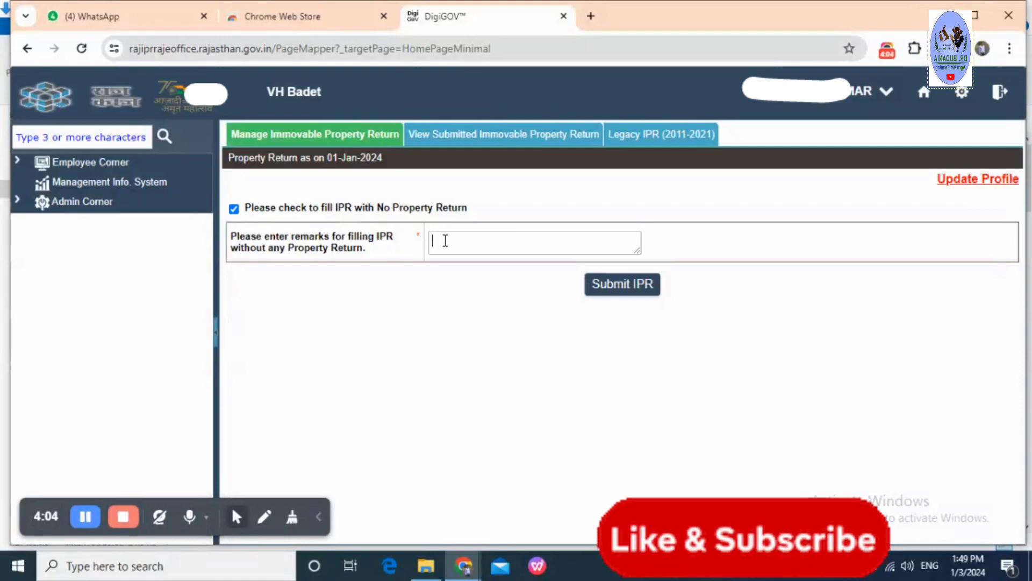
{"action": "type", "text": "NI"}
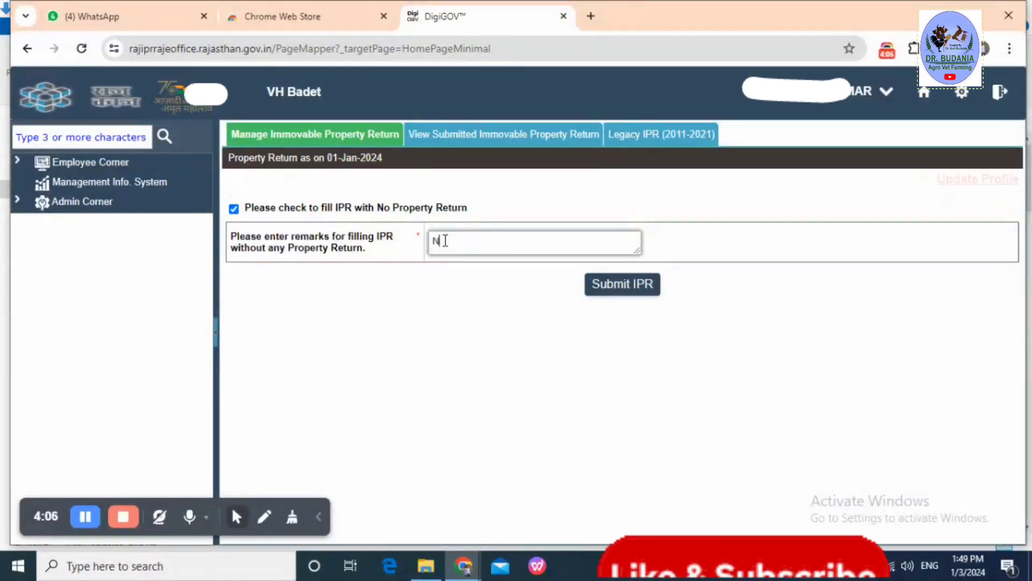
{"action": "type", "text": "L"}
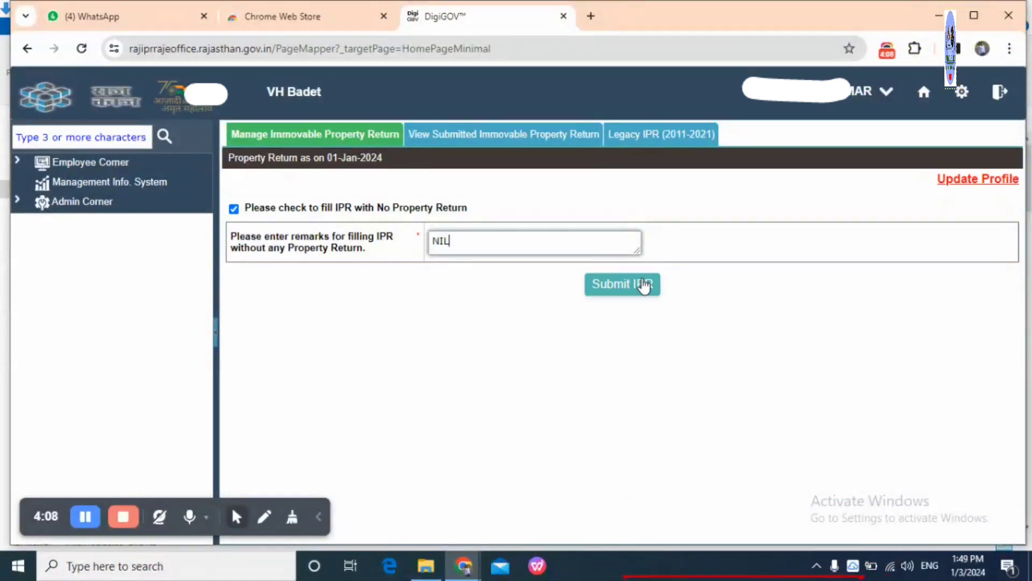
{"action": "left_click", "coordinate": [645, 293]}
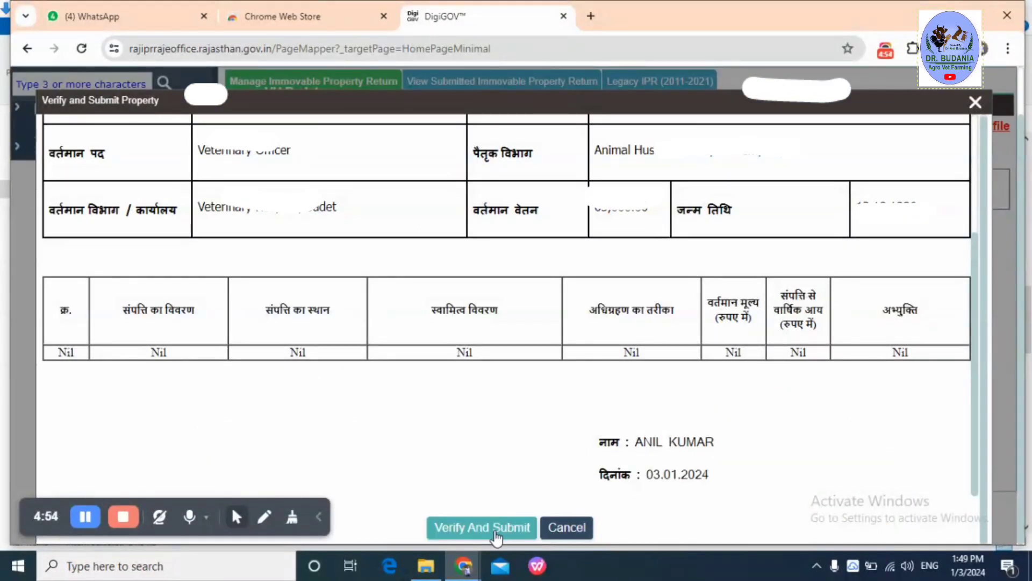
Verify and submit the nil property return, confirm the submission, and enter and verify the OTP
{"action": "left_click", "coordinate": [494, 528]}
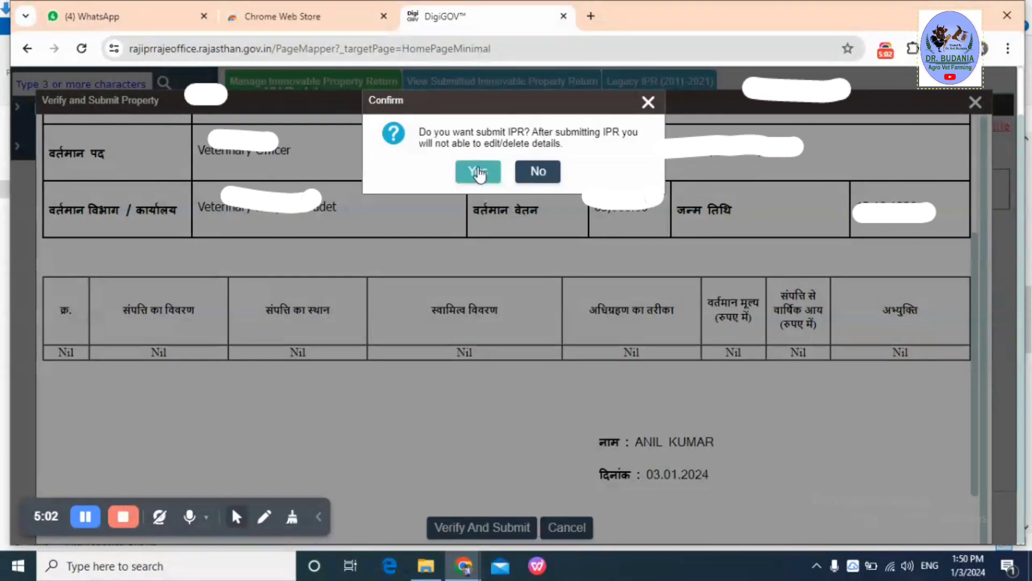
{"action": "left_click", "coordinate": [479, 173]}
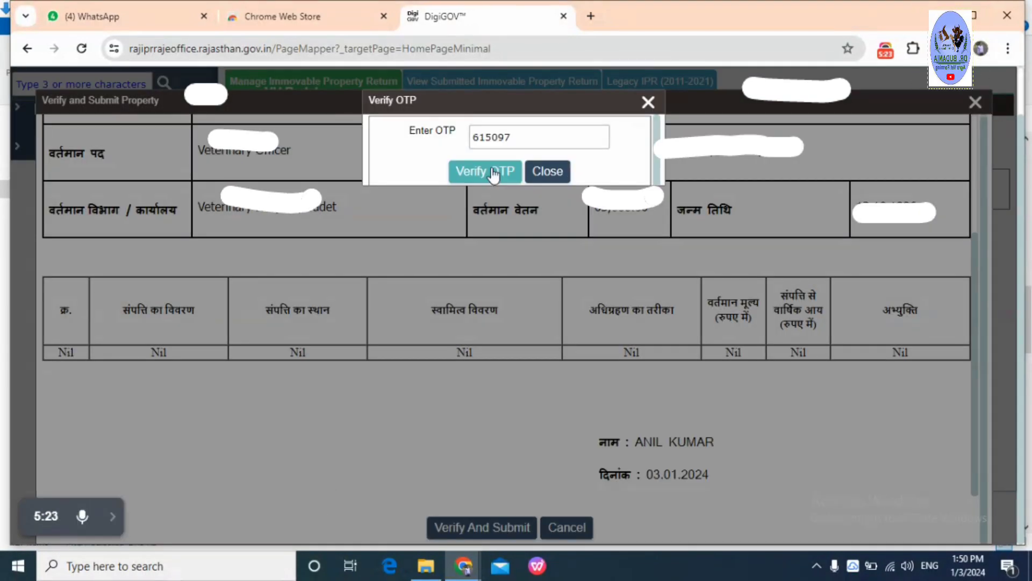
{"action": "left_click", "coordinate": [491, 168]}
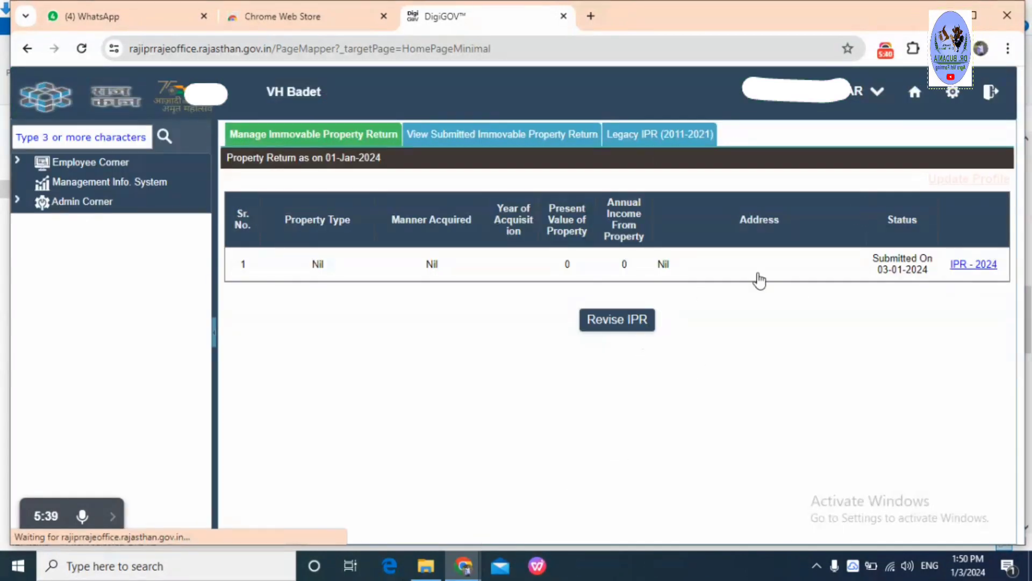
Open the submitted IPR - 2024 document and choose to revise the IPR
{"action": "left_click", "coordinate": [970, 272]}
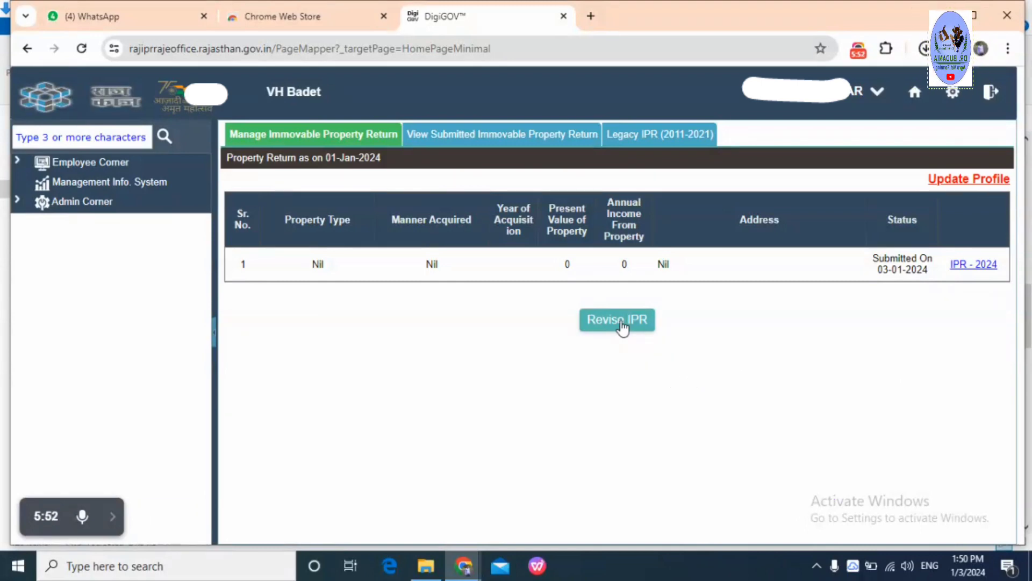
{"action": "left_click", "coordinate": [622, 325]}
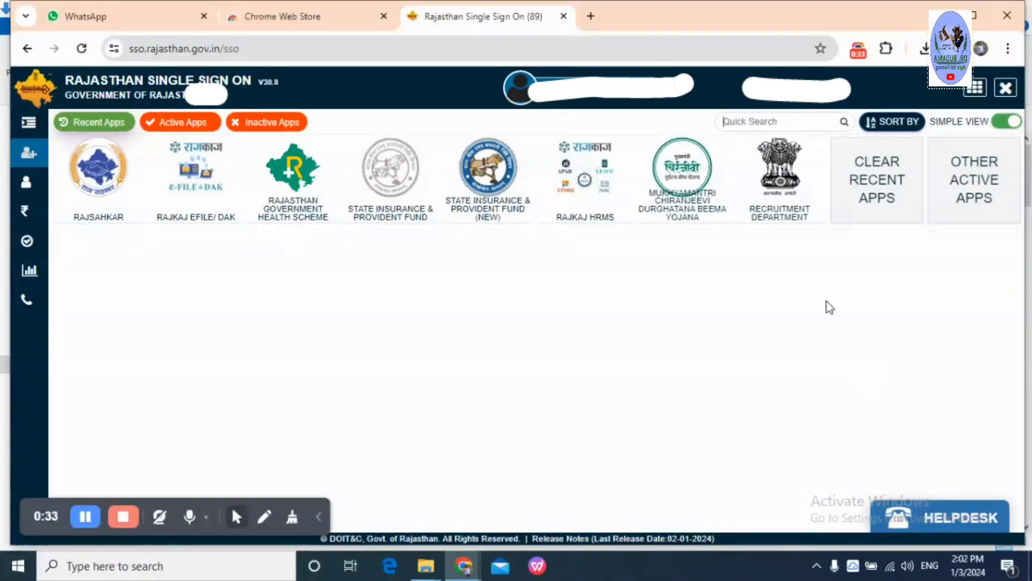
Open RajKaj IPR from the other active SSO apps and add both residential plots from the previous property return
{"action": "left_click", "coordinate": [979, 203]}
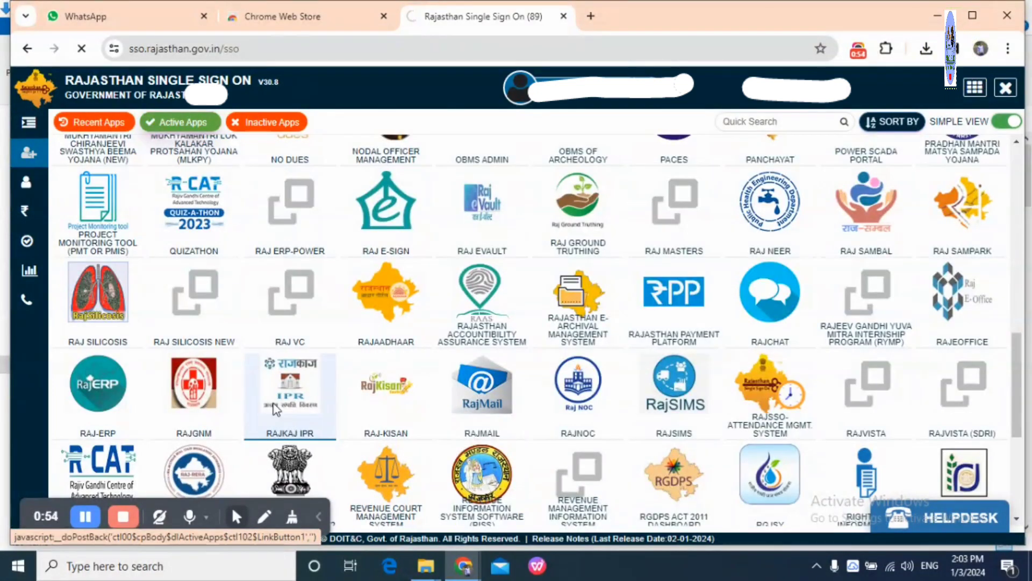
{"action": "left_click", "coordinate": [274, 409]}
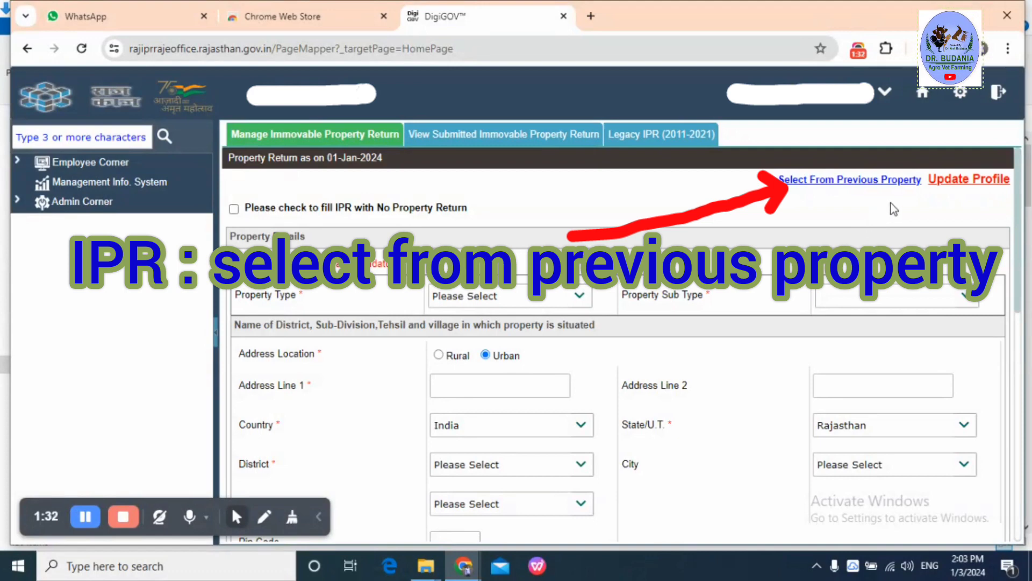
{"action": "left_click", "coordinate": [880, 182]}
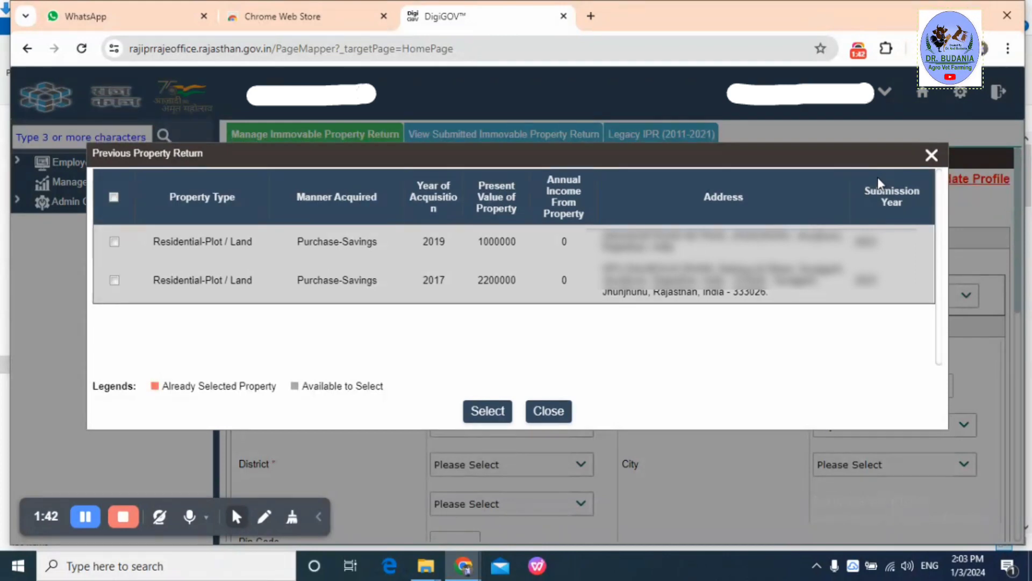
{"action": "left_click", "coordinate": [115, 241]}
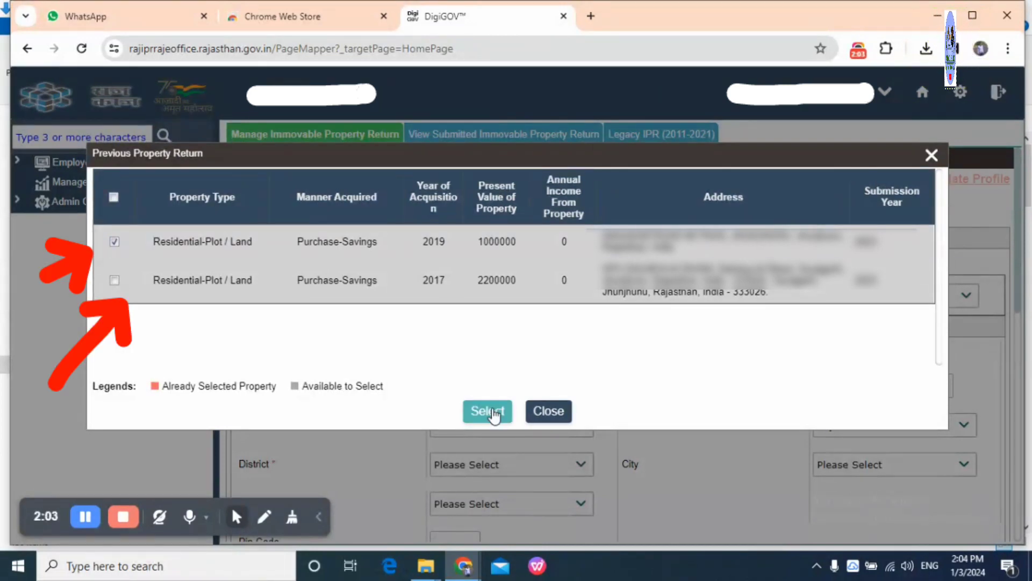
{"action": "left_click", "coordinate": [114, 280]}
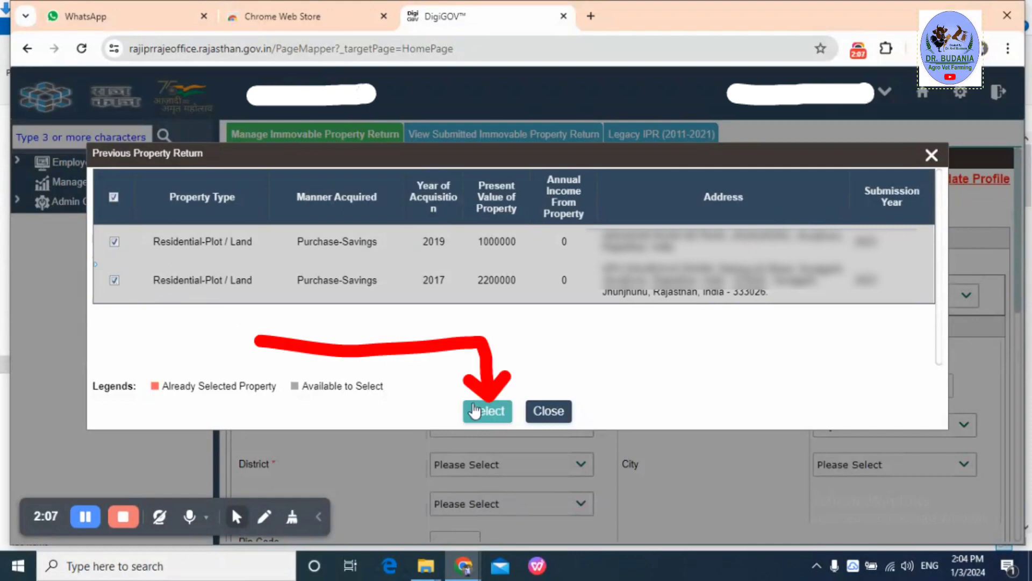
{"action": "left_click", "coordinate": [480, 412]}
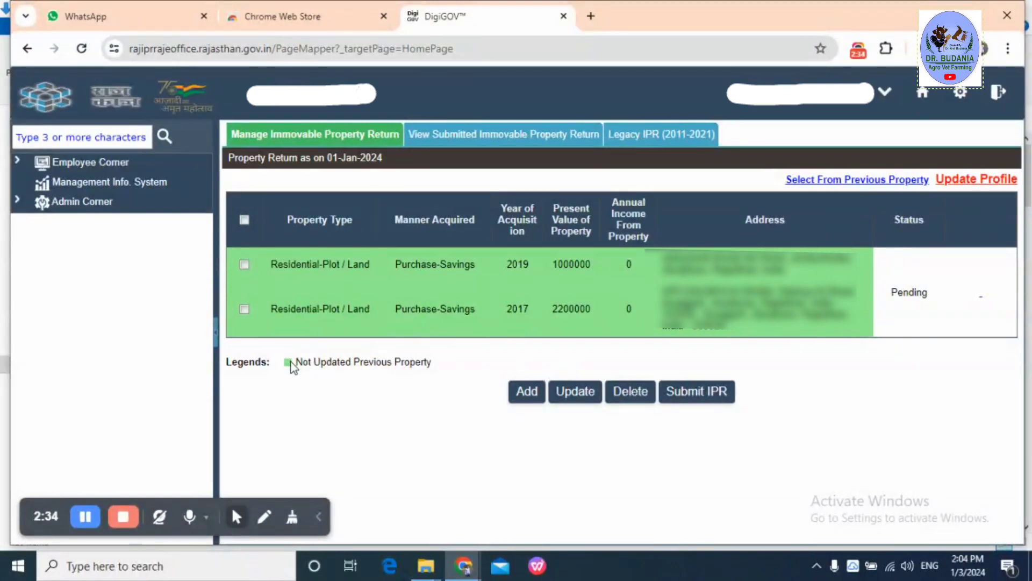
Try to submit the IPR with both not-updated previous properties selected
{"action": "left_click_drag", "start_coordinate": [297, 362], "coordinate": [442, 367]}
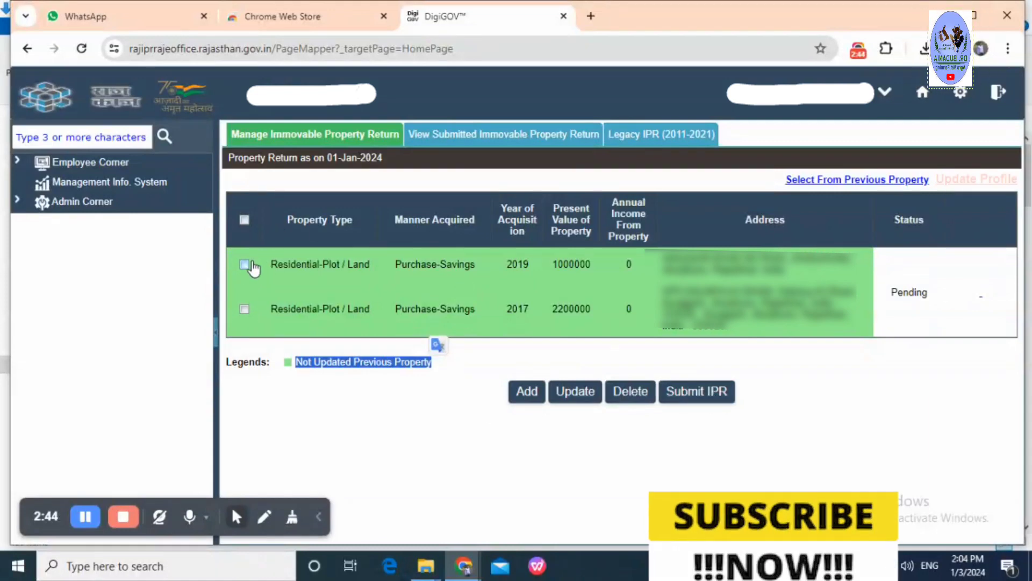
{"action": "left_click", "coordinate": [245, 265]}
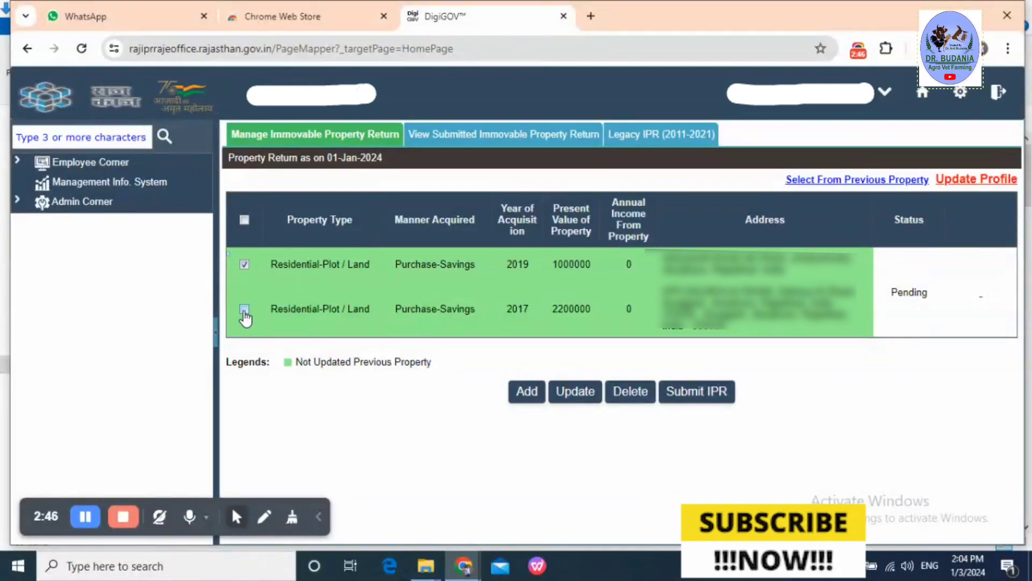
{"action": "left_click", "coordinate": [244, 309]}
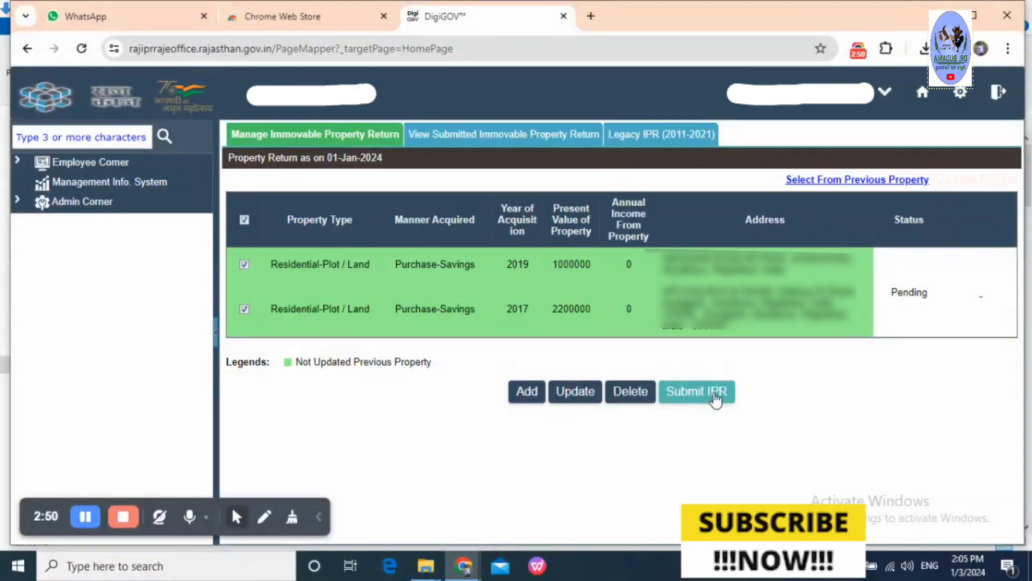
{"action": "left_click", "coordinate": [715, 395]}
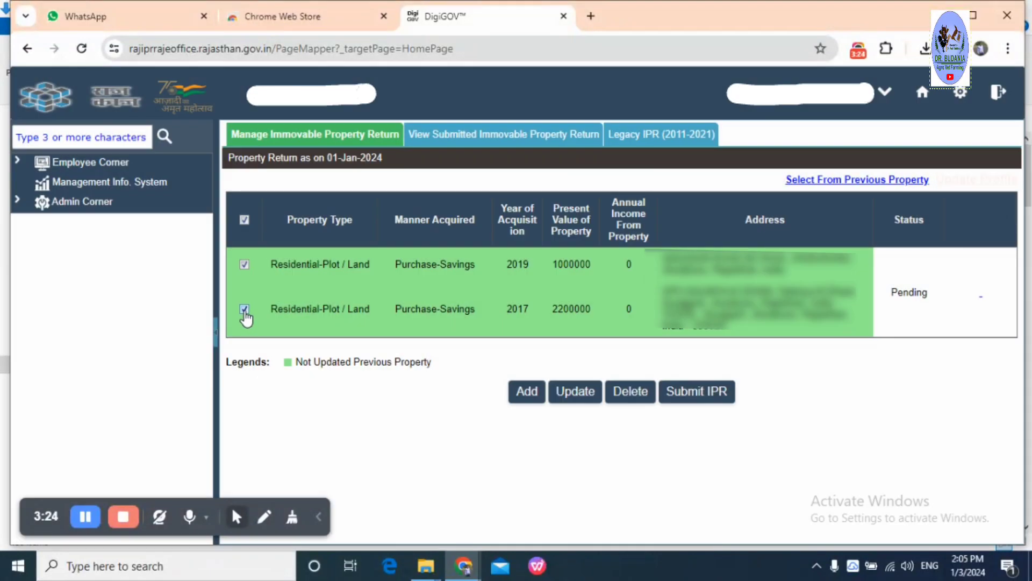
Update the residential plot acquired in 2017, going through its property details and saving them
{"action": "left_click", "coordinate": [244, 310]}
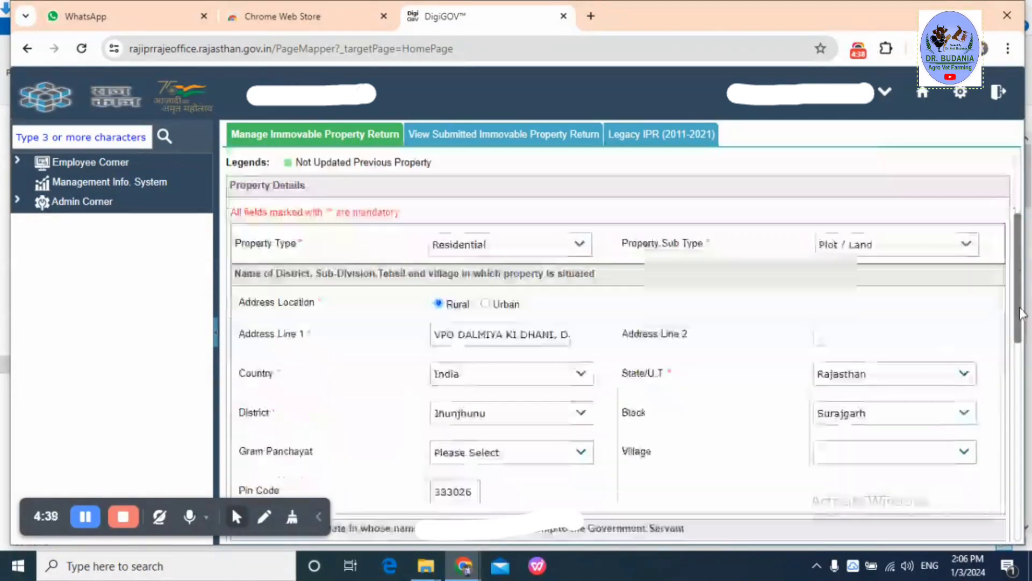
{"action": "left_click_drag", "start_coordinate": [1021, 309], "coordinate": [1026, 547]}
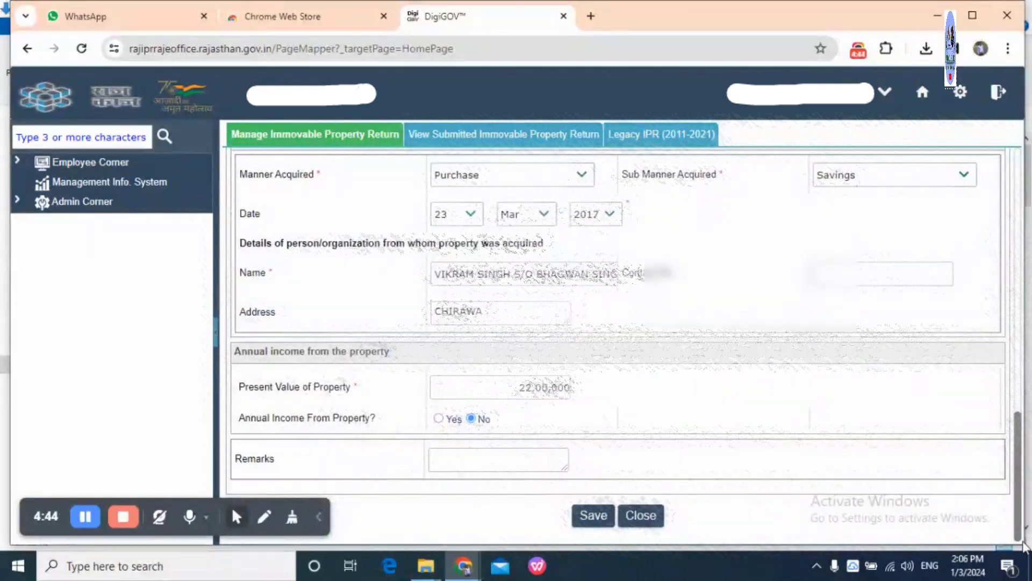
{"action": "left_click", "coordinate": [583, 519]}
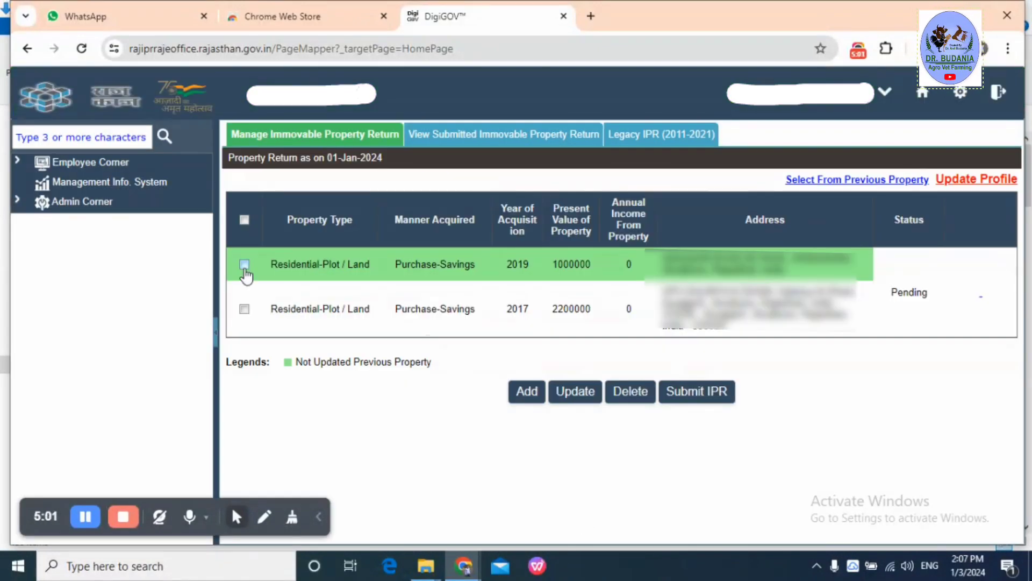
Update the residential plot acquired in 2019, going through its property details and saving them
{"action": "left_click", "coordinate": [244, 264]}
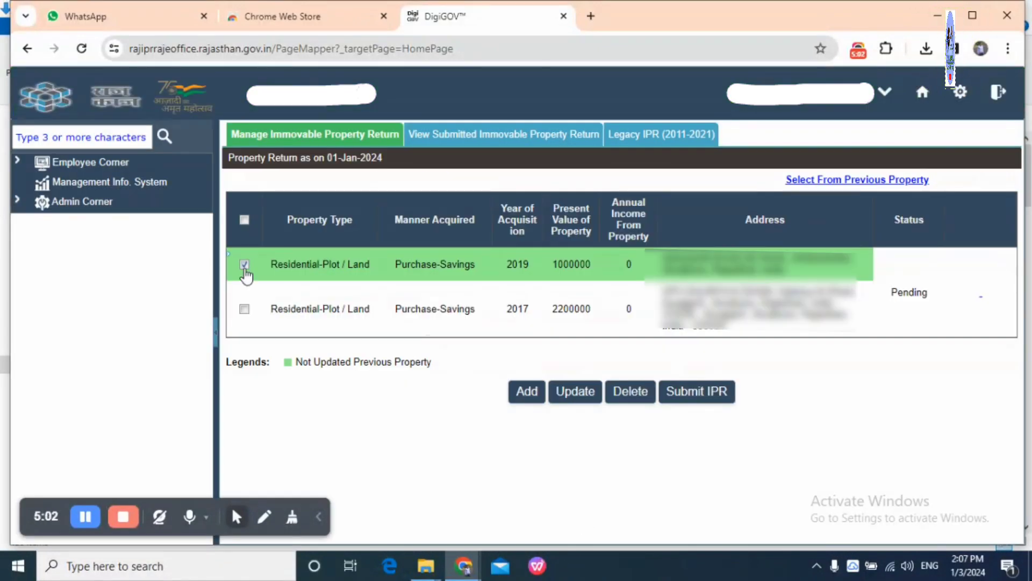
{"action": "left_click", "coordinate": [577, 396]}
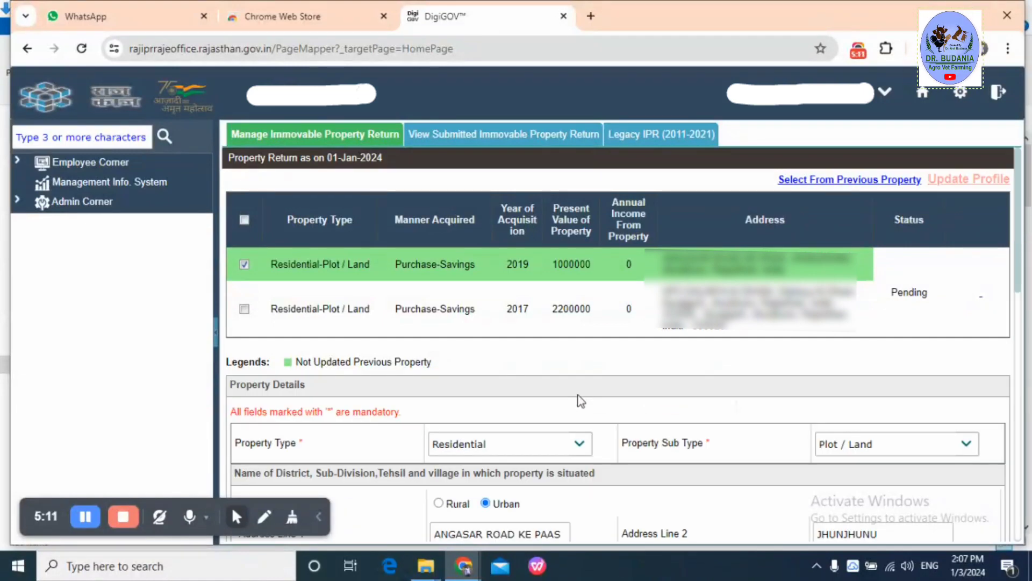
{"action": "left_click_drag", "start_coordinate": [1016, 259], "coordinate": [1018, 407]}
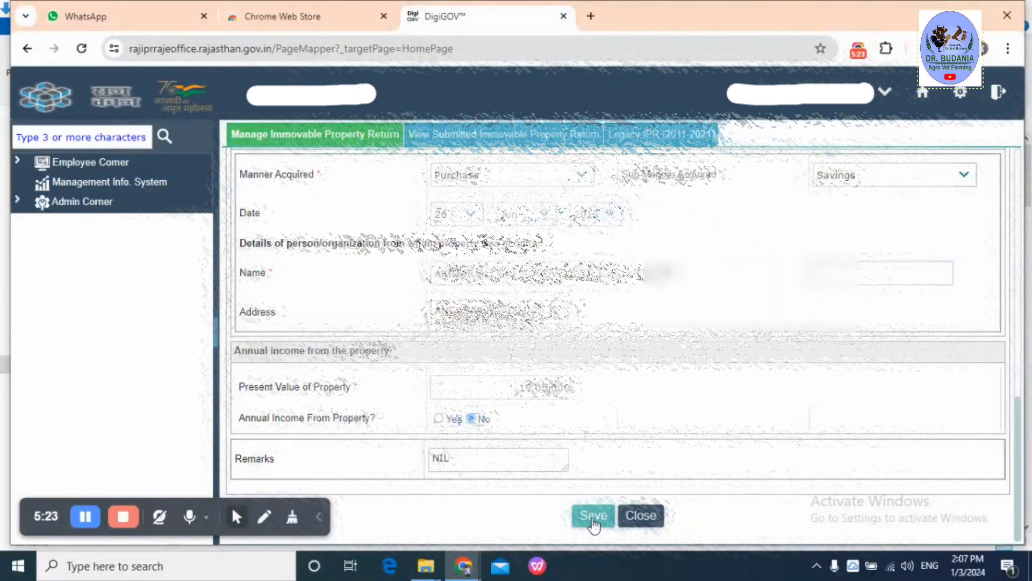
{"action": "left_click", "coordinate": [593, 516]}
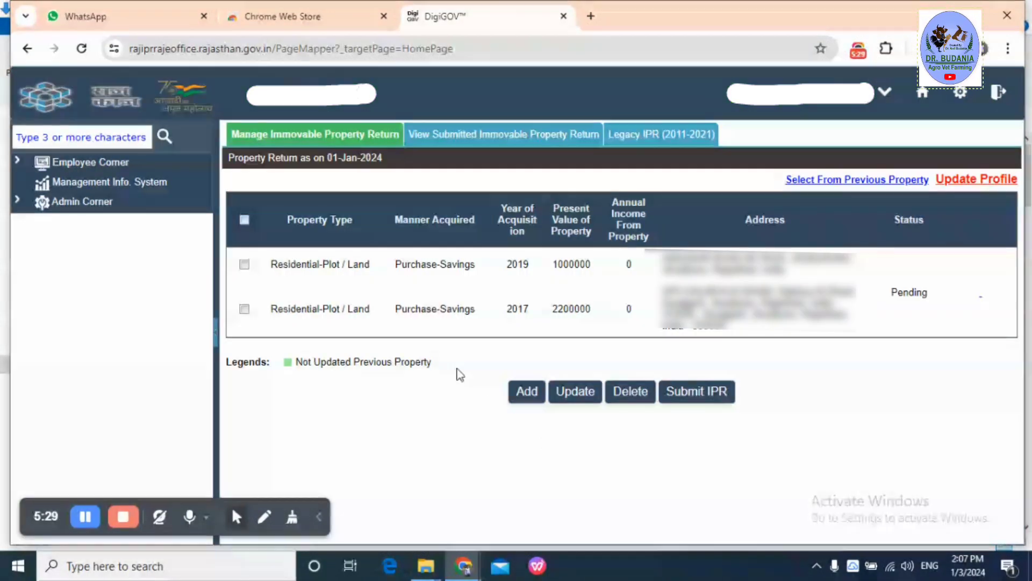
Submit the IPR with both updated residential plots, acquired in 2019 and 2017, selected
{"action": "left_click", "coordinate": [245, 265]}
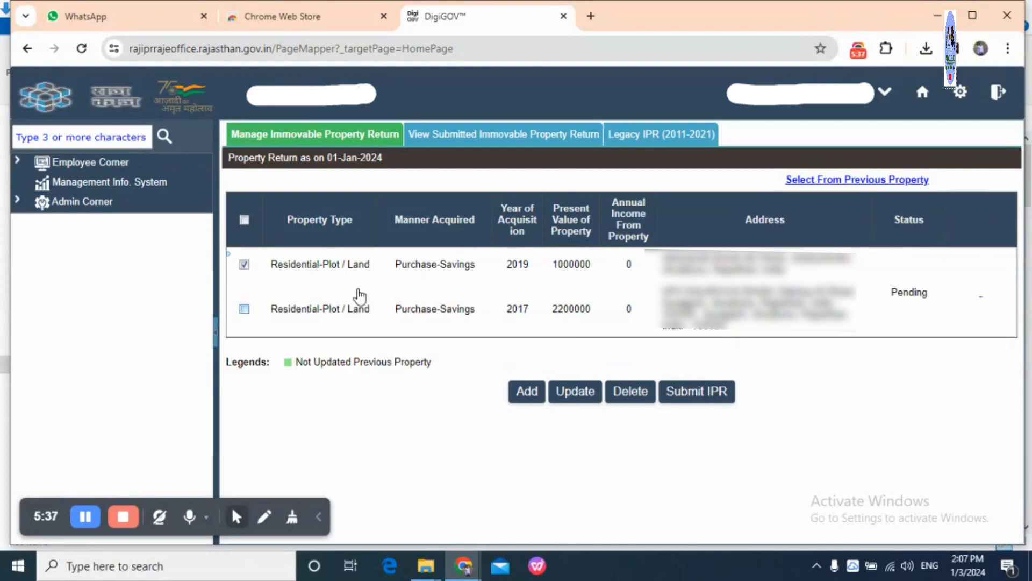
{"action": "left_click", "coordinate": [244, 311]}
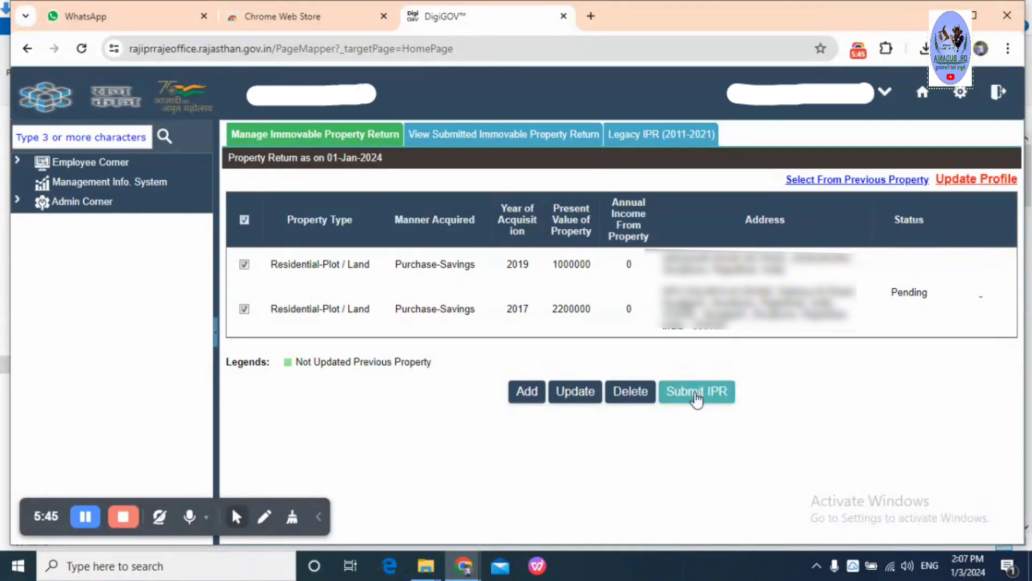
{"action": "left_click", "coordinate": [696, 398]}
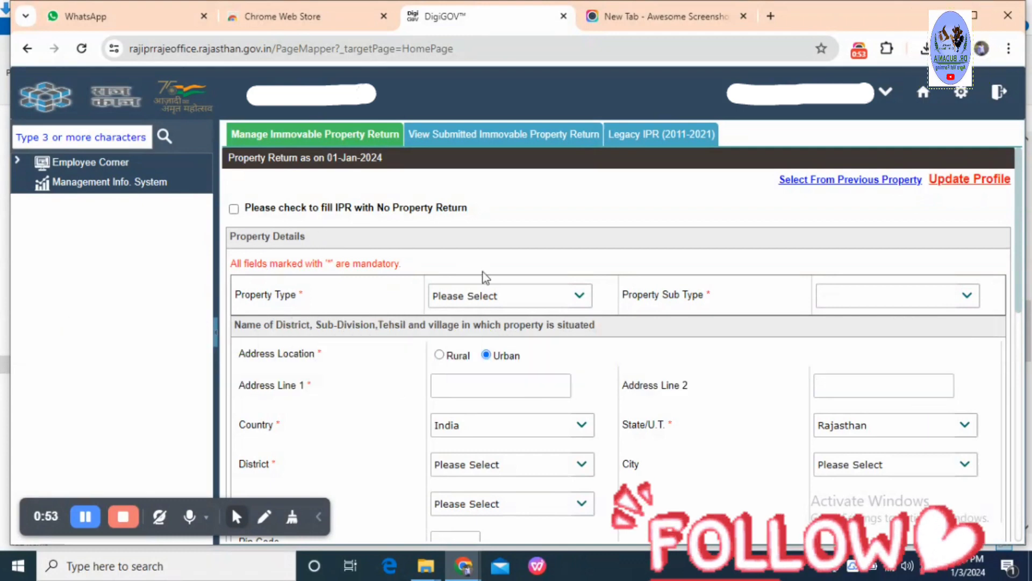
Look through the property types for a new property and set the dependent owner's relationship to Spouse, going to the owner's name
{"action": "left_click", "coordinate": [580, 304]}
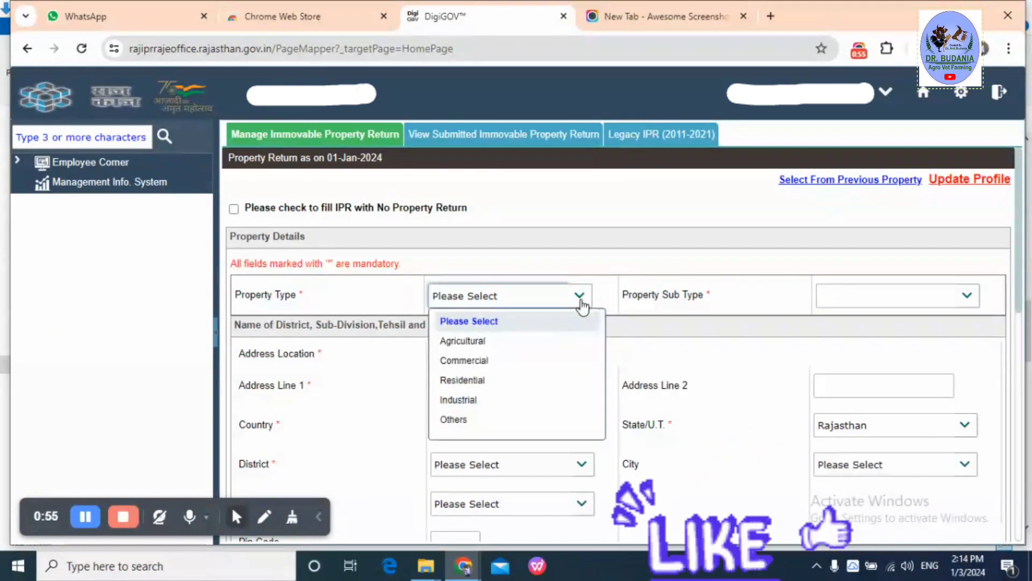
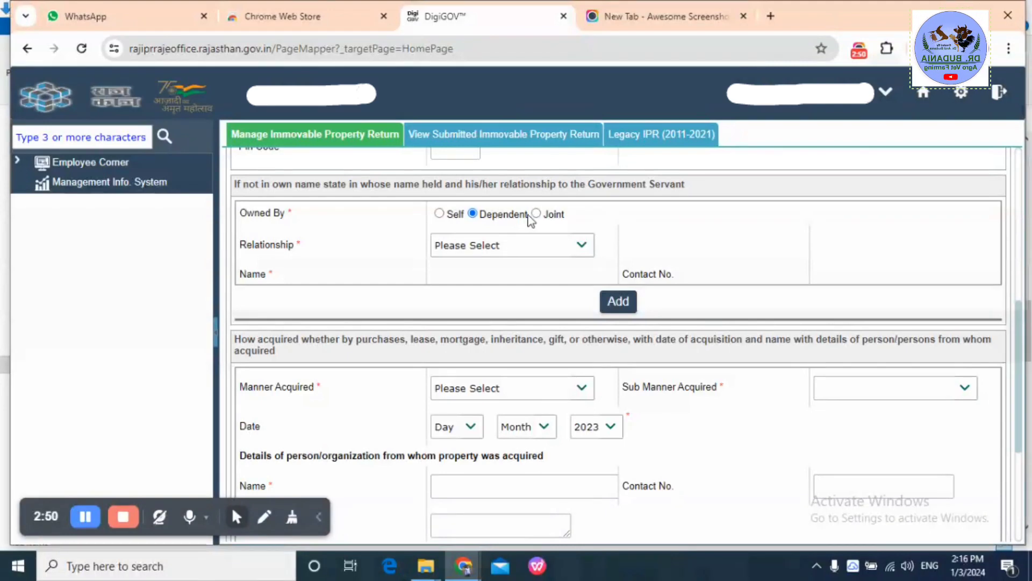
{"action": "left_click", "coordinate": [578, 244]}
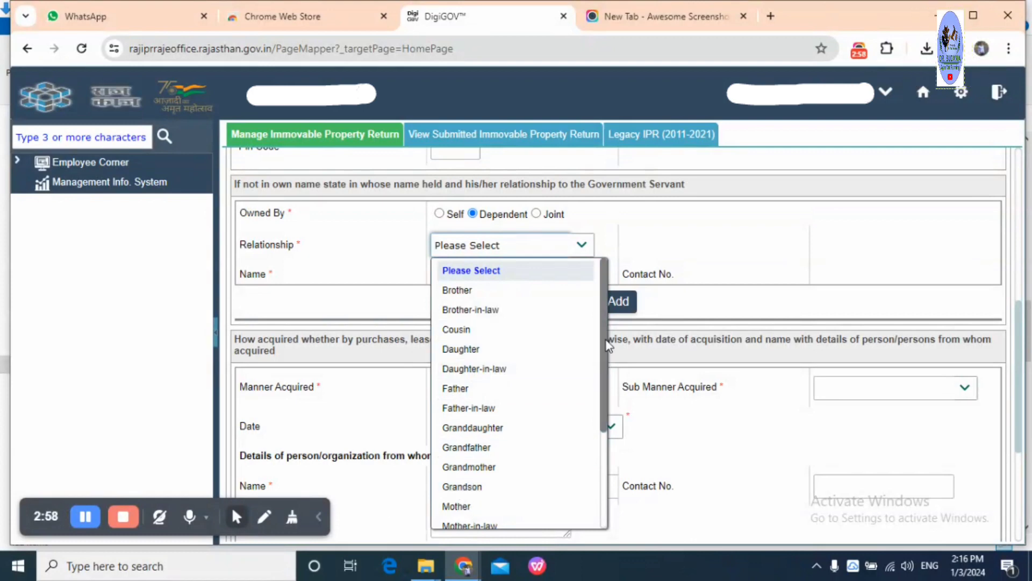
{"action": "left_click_drag", "start_coordinate": [606, 352], "coordinate": [606, 478]}
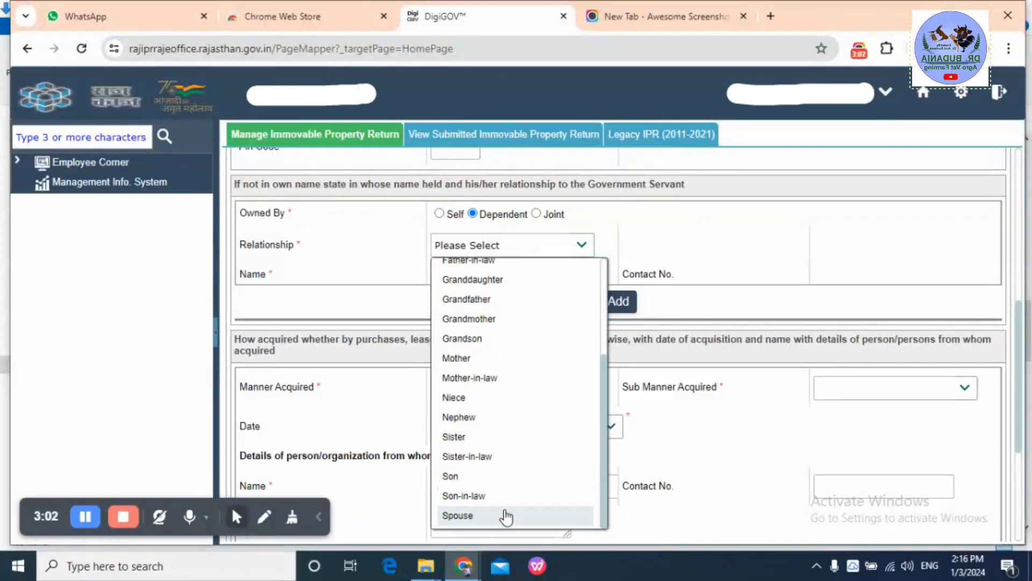
{"action": "left_click", "coordinate": [480, 516]}
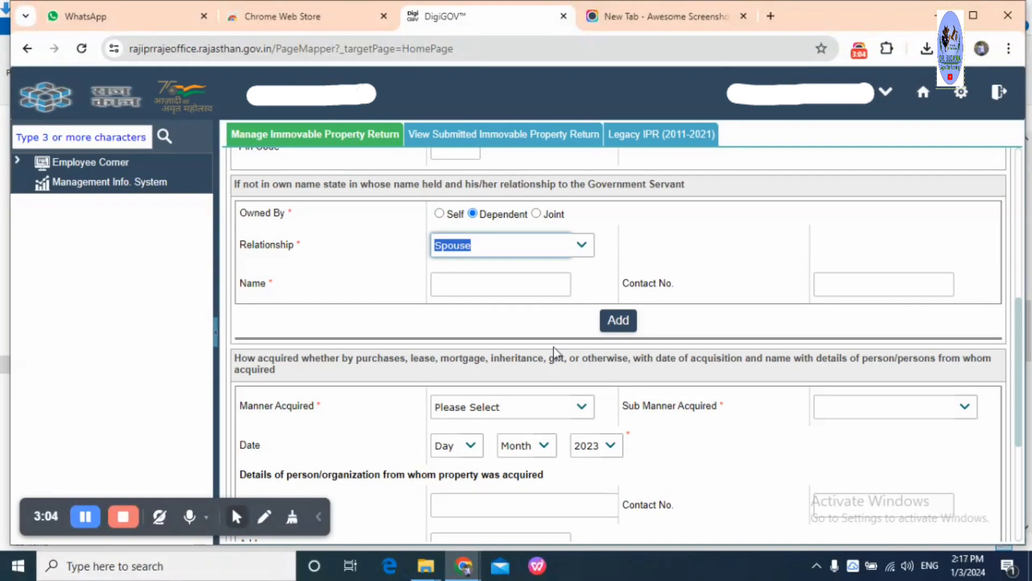
{"action": "left_click", "coordinate": [489, 281]}
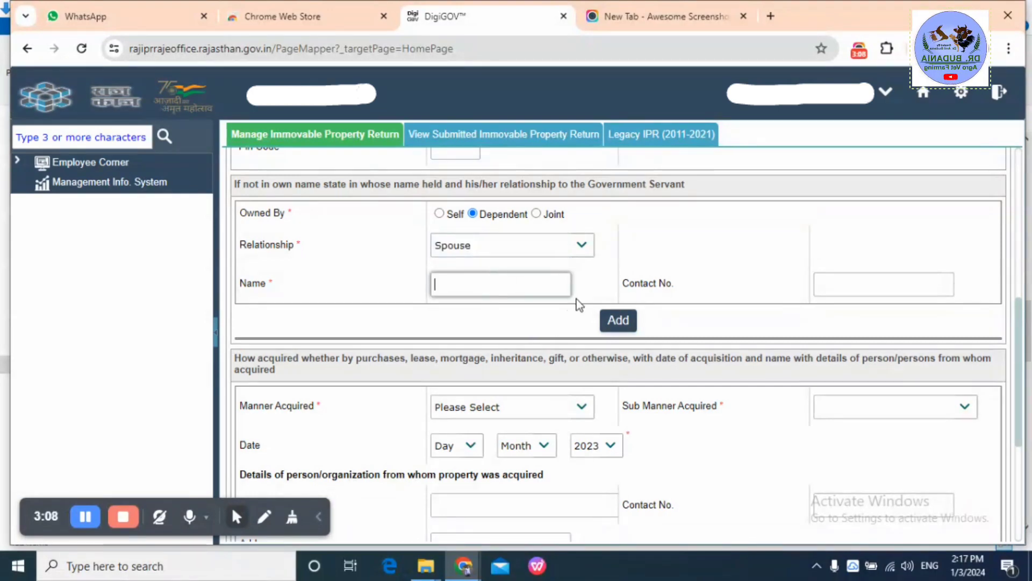
Change the new property's ownership to Joint and look through the joint owner's relationship choices
{"action": "left_click", "coordinate": [536, 213]}
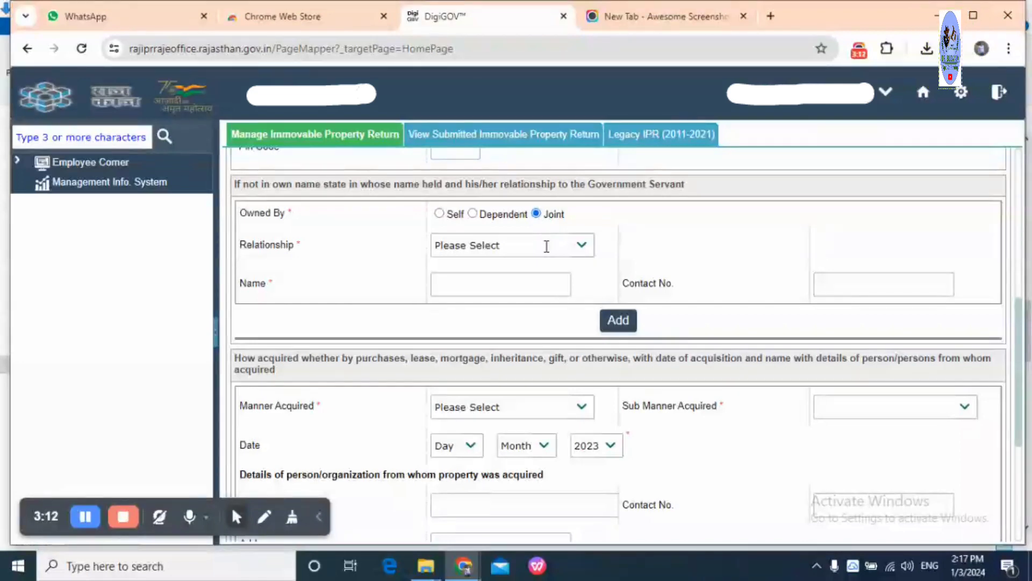
{"action": "left_click", "coordinate": [577, 246]}
{"action": "left_click", "coordinate": [577, 248]}
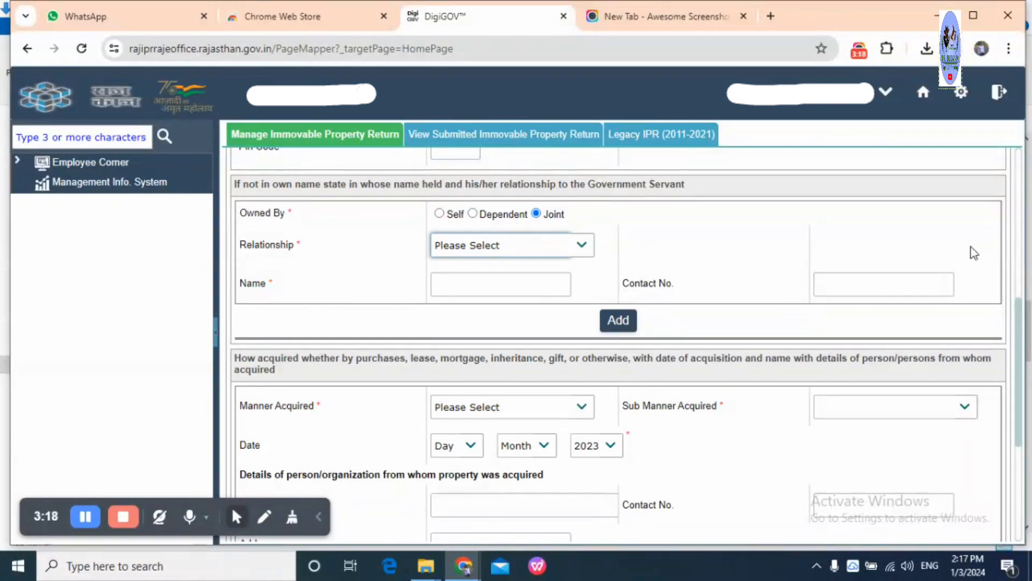
Set the manner acquired to Purchase and show its sub manner choices
{"action": "scroll", "coordinate": [972, 249], "scroll_direction": "down", "scroll_amount": 4}
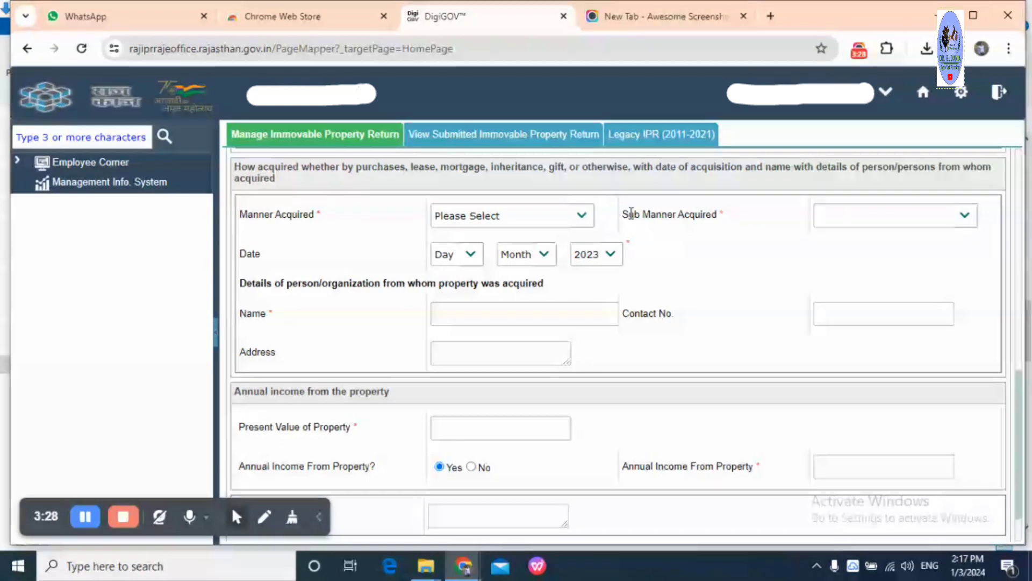
{"action": "left_click", "coordinate": [580, 216]}
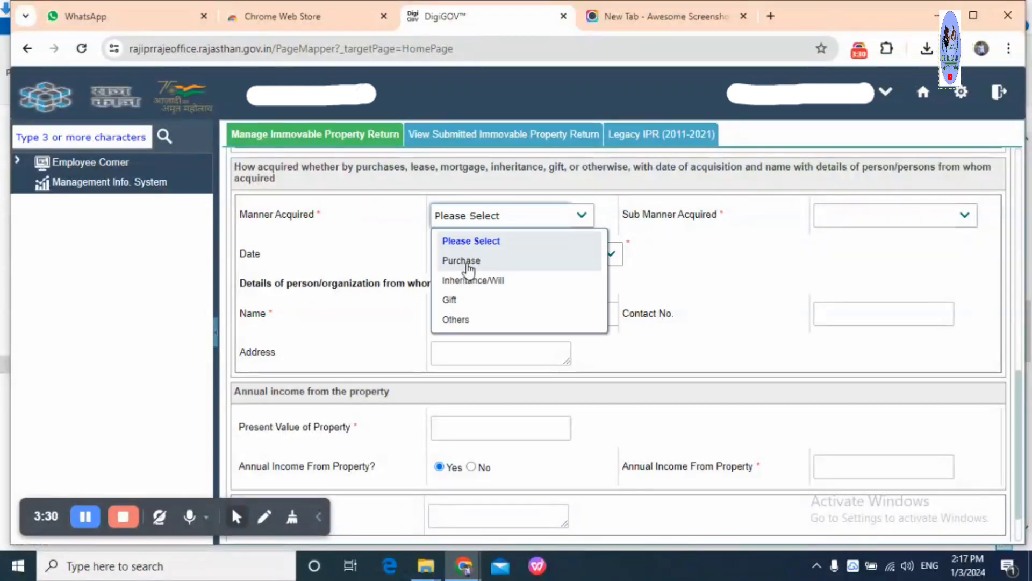
{"action": "left_click", "coordinate": [465, 261]}
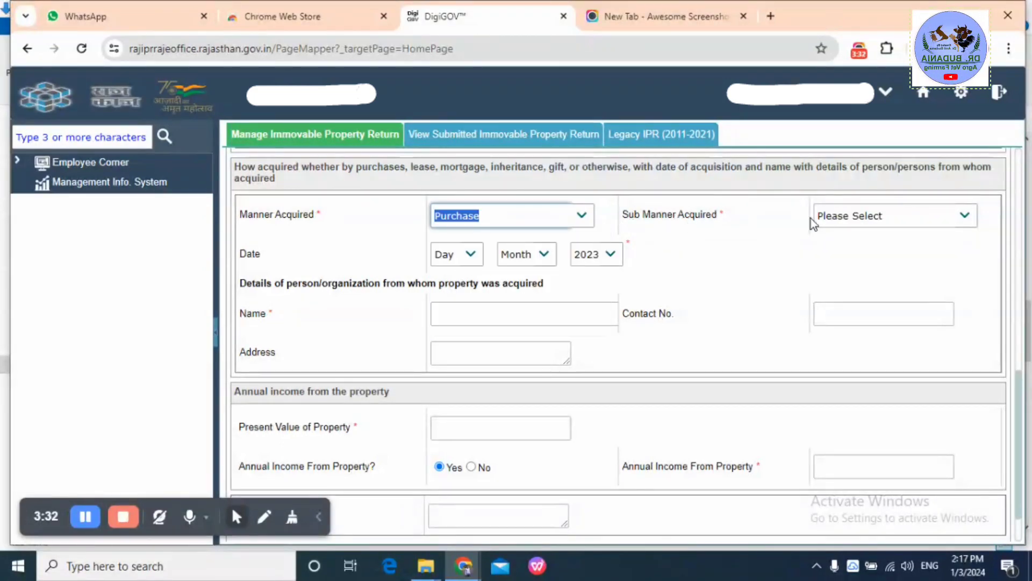
{"action": "left_click", "coordinate": [964, 215]}
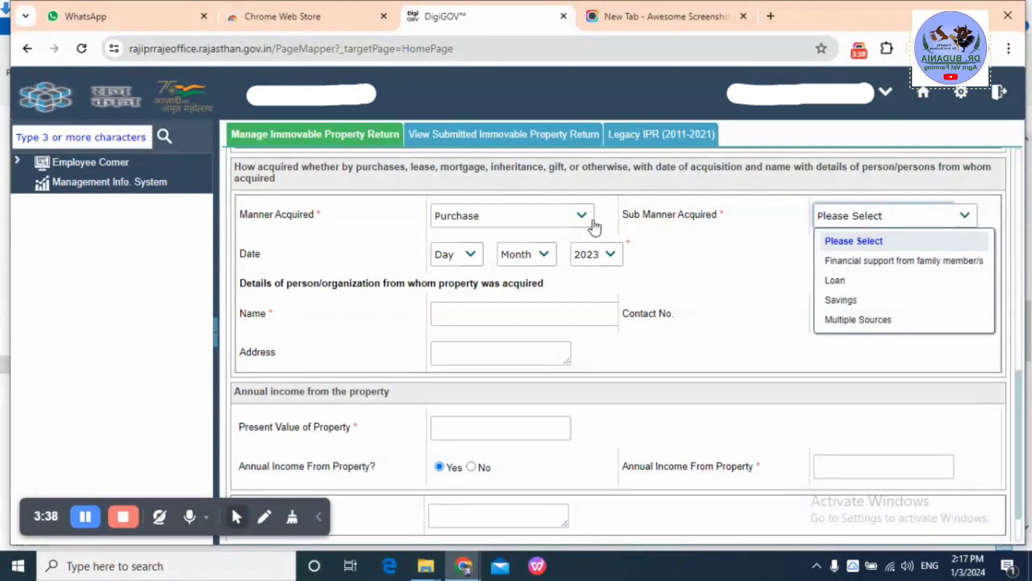
Change the manner acquired to Inheritance/Will and review the matching sub manner choices
{"action": "left_click", "coordinate": [583, 215]}
{"action": "left_click", "coordinate": [583, 215]}
{"action": "left_click", "coordinate": [490, 279]}
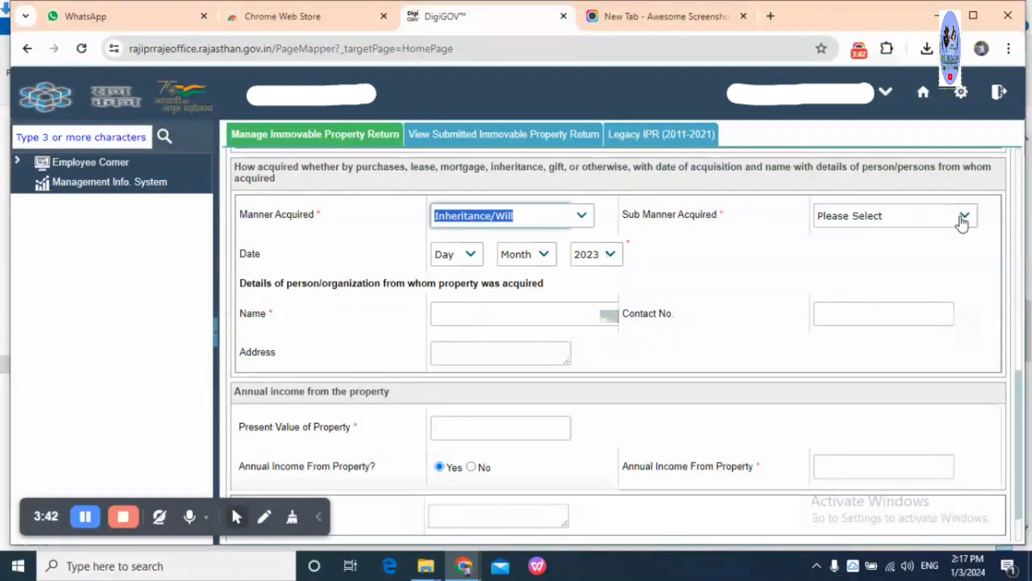
{"action": "left_click", "coordinate": [958, 219]}
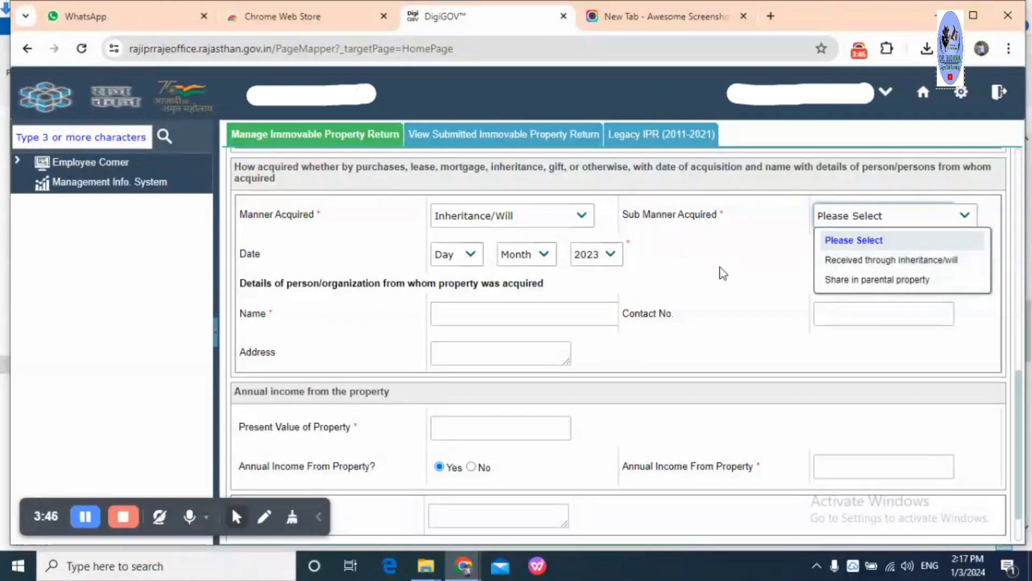
{"action": "left_click", "coordinate": [723, 273]}
Change the manner acquired to Gift and display the sub manner choices for gifts
{"action": "left_click", "coordinate": [584, 221]}
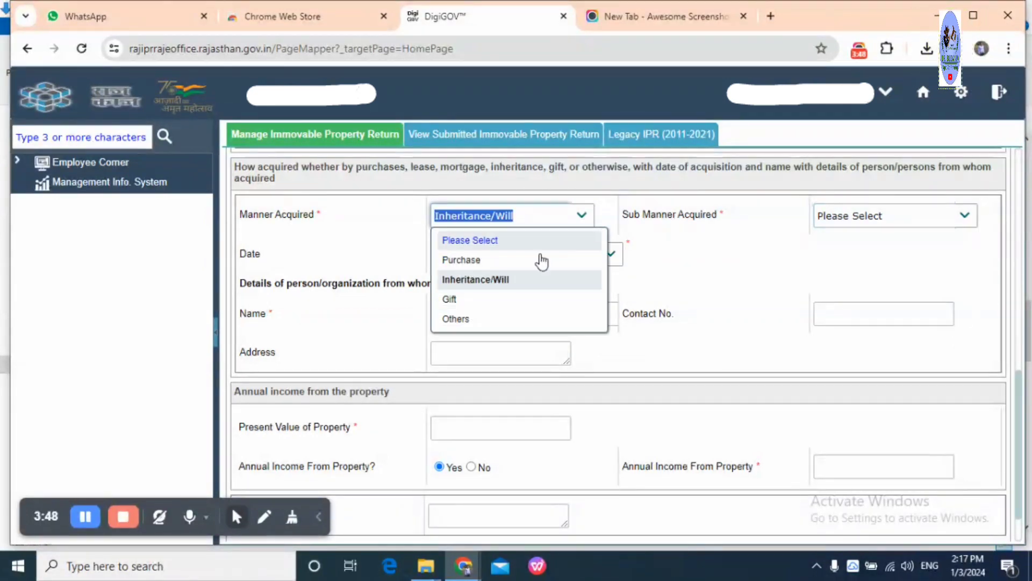
{"action": "left_click", "coordinate": [500, 299]}
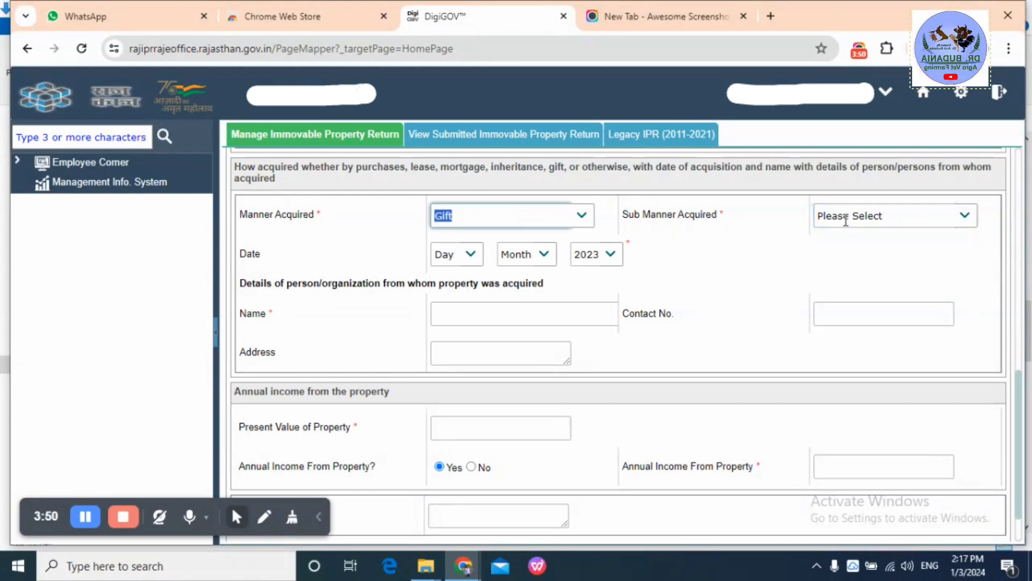
{"action": "left_click", "coordinate": [967, 218]}
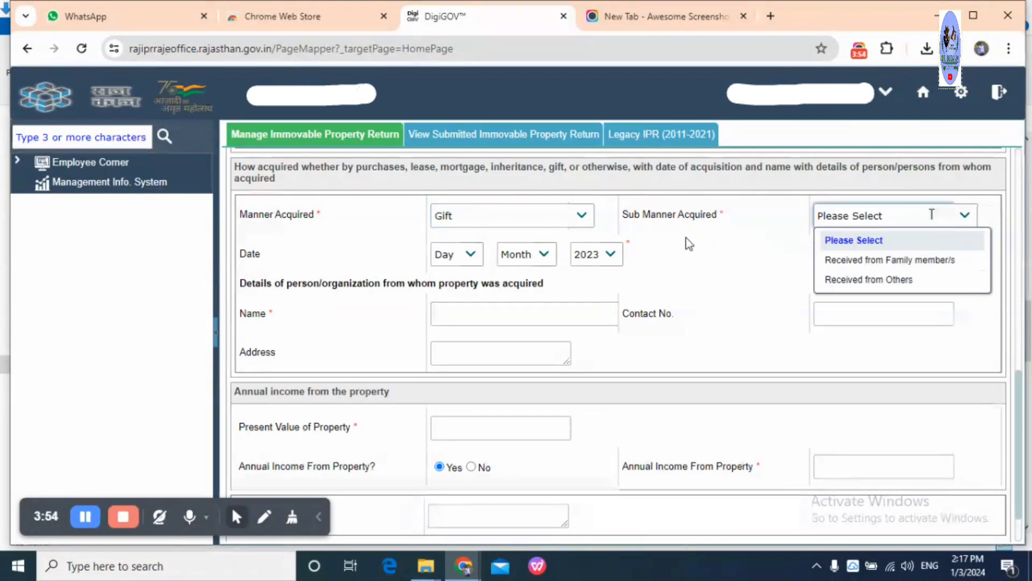
Set the manner acquired to Others and choose 2023 as the year of acquisition
{"action": "left_click", "coordinate": [573, 219]}
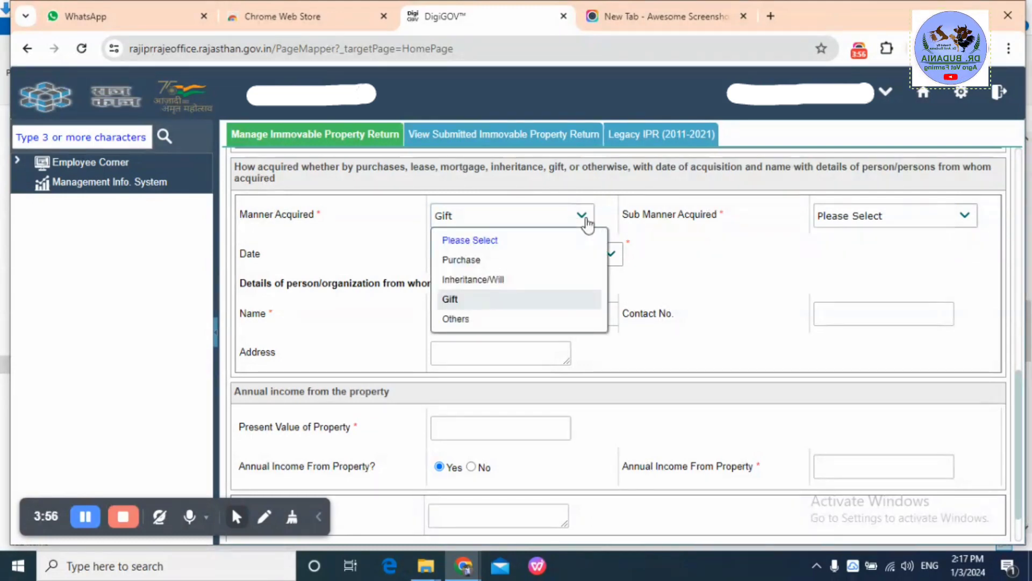
{"action": "left_click", "coordinate": [586, 221]}
{"action": "left_click", "coordinate": [583, 219]}
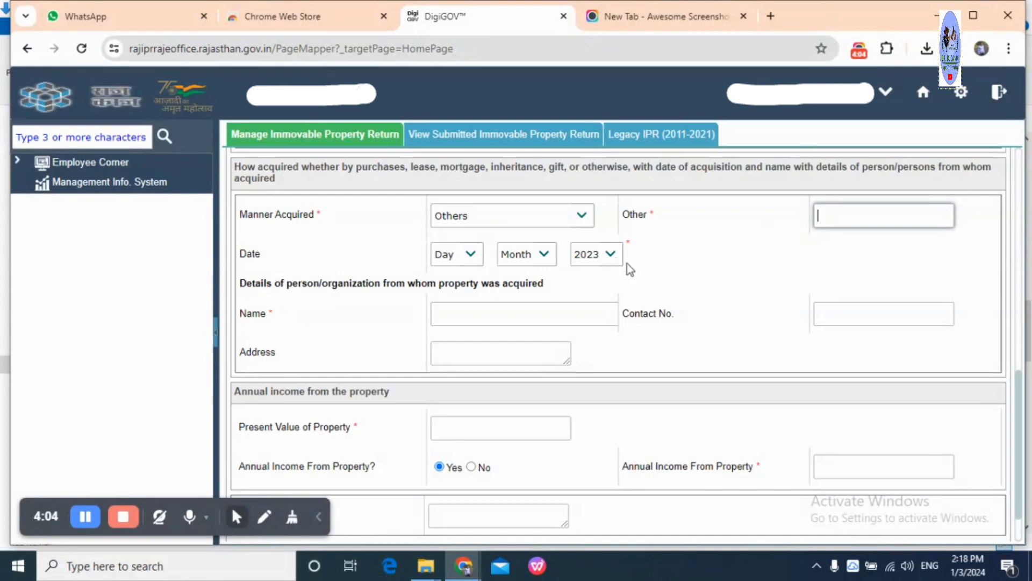
{"action": "left_click", "coordinate": [613, 256]}
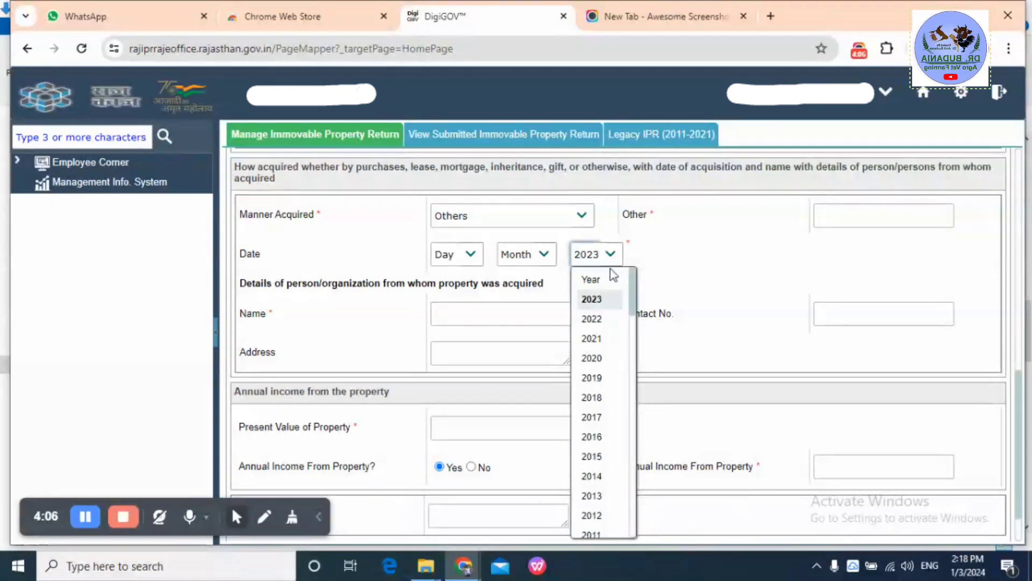
{"action": "left_click", "coordinate": [603, 302]}
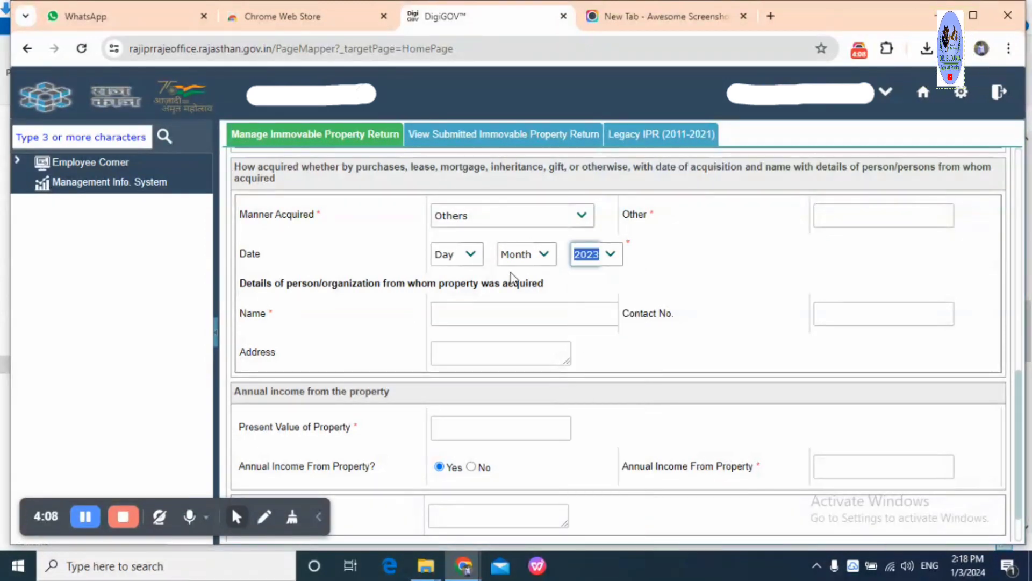
Go through the name and address fields for the person or organization from whom the property was acquired
{"action": "left_click", "coordinate": [451, 306]}
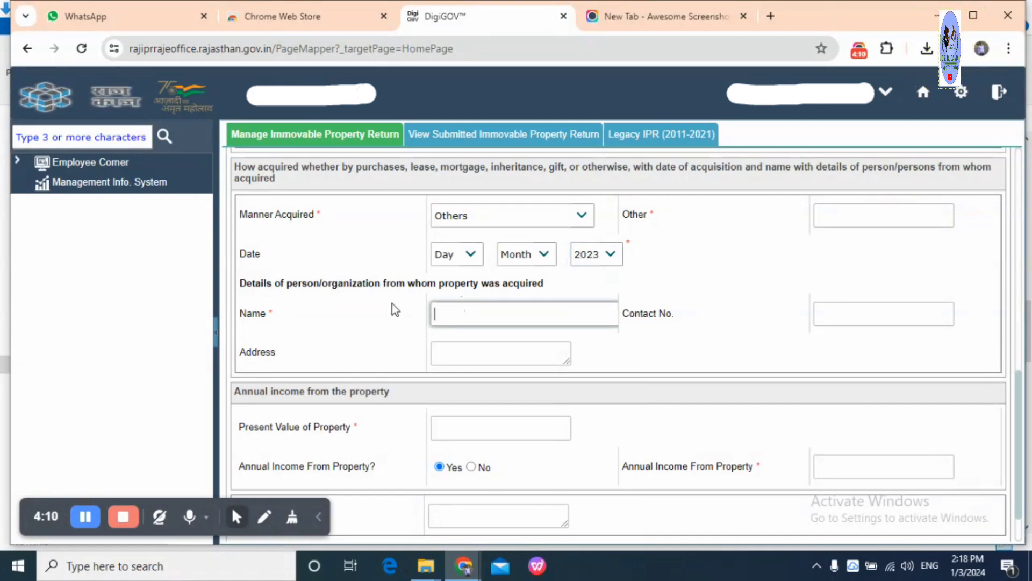
{"action": "left_click_drag", "start_coordinate": [322, 284], "coordinate": [464, 279]}
{"action": "left_click", "coordinate": [467, 303]}
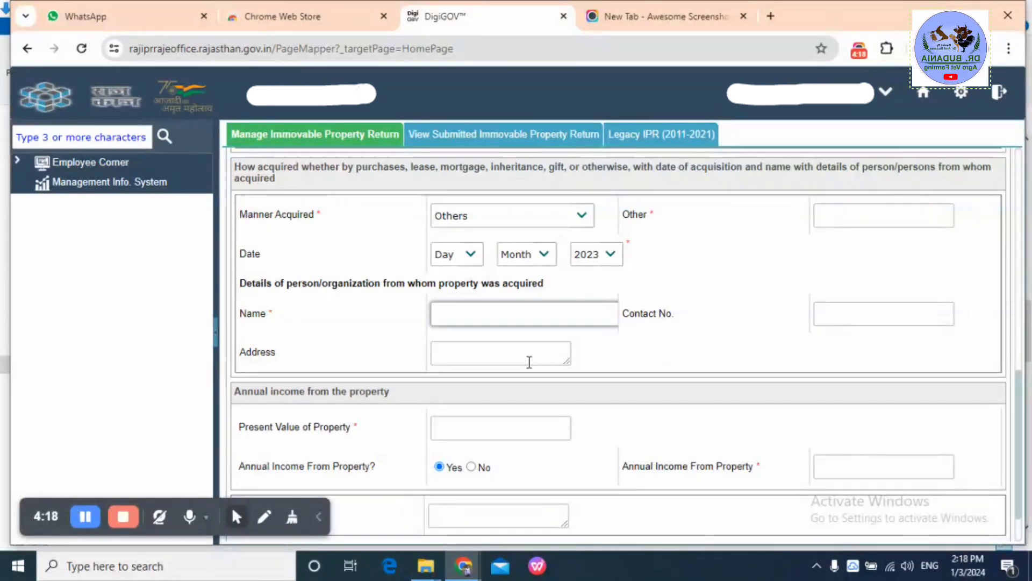
{"action": "left_click", "coordinate": [529, 362]}
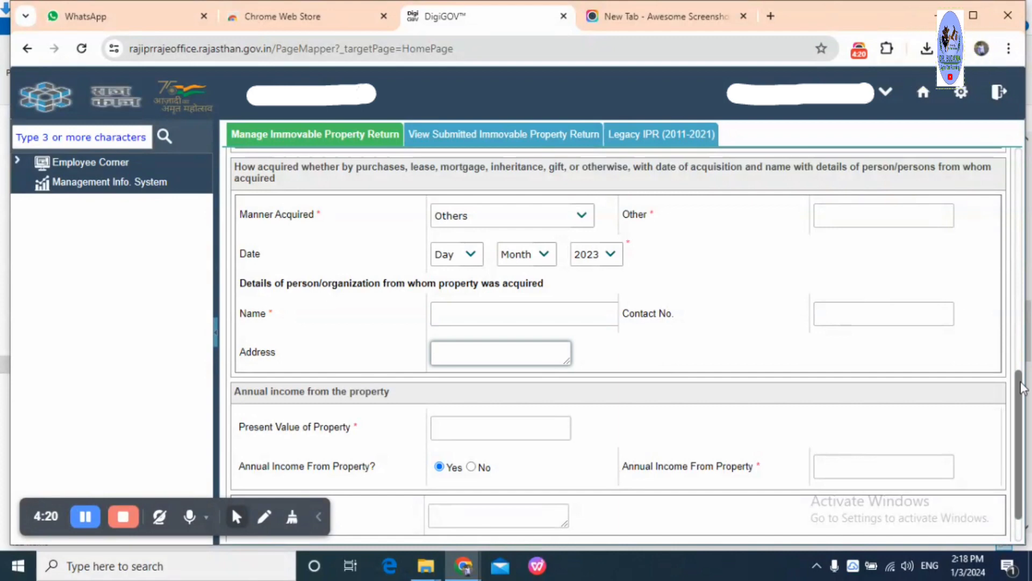
Switch Annual Income From Property to No and back to Yes, going through the present value and remarks fields
{"action": "scroll", "coordinate": [1022, 387], "scroll_direction": "down", "scroll_amount": 2}
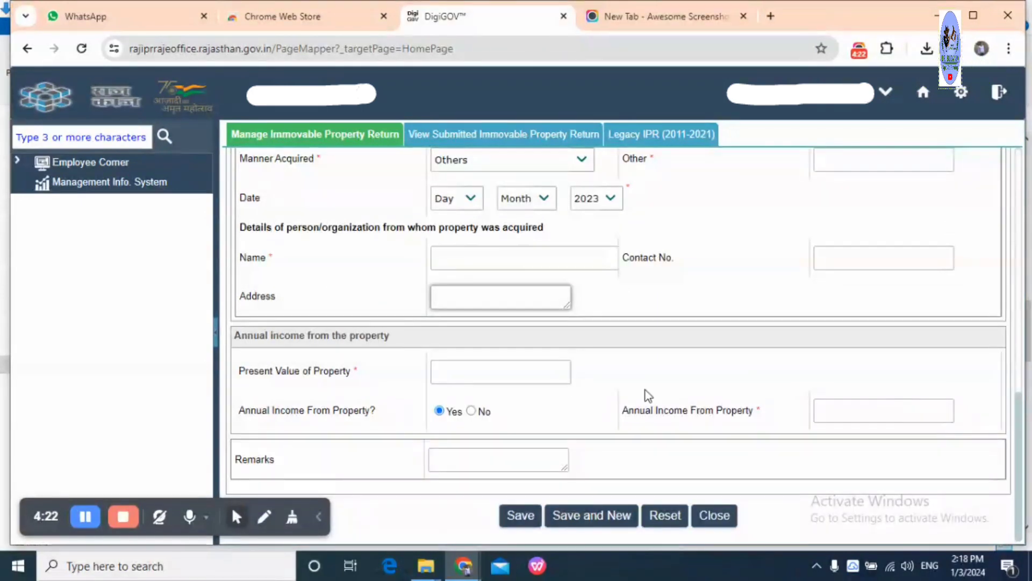
{"action": "left_click", "coordinate": [448, 372]}
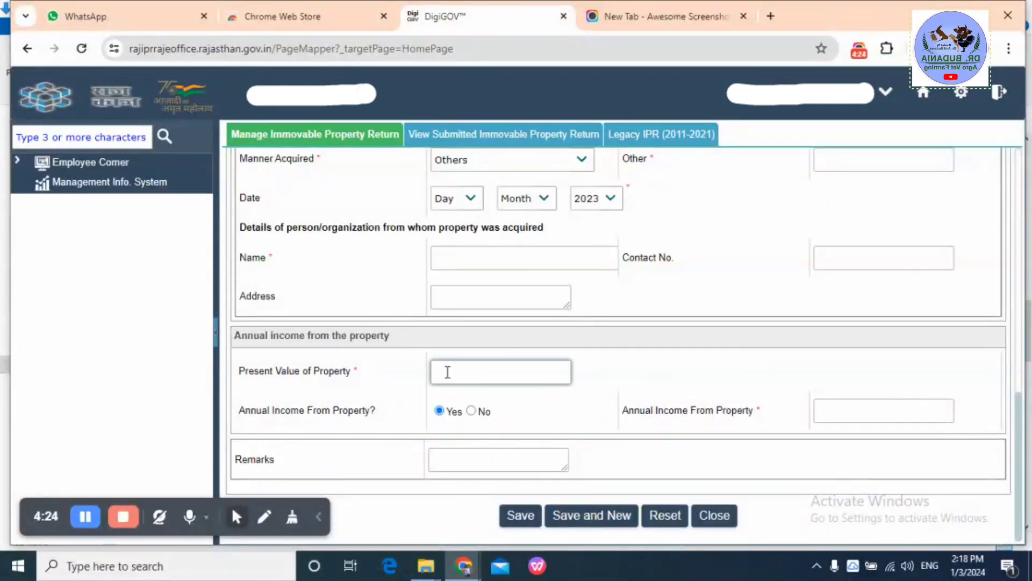
{"action": "left_click", "coordinate": [472, 412]}
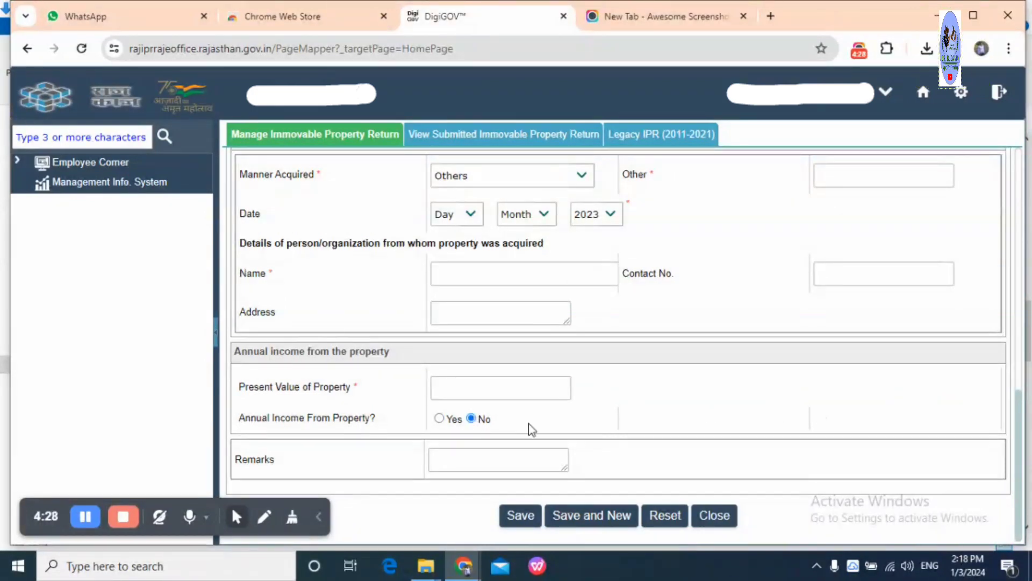
{"action": "left_click", "coordinate": [439, 418]}
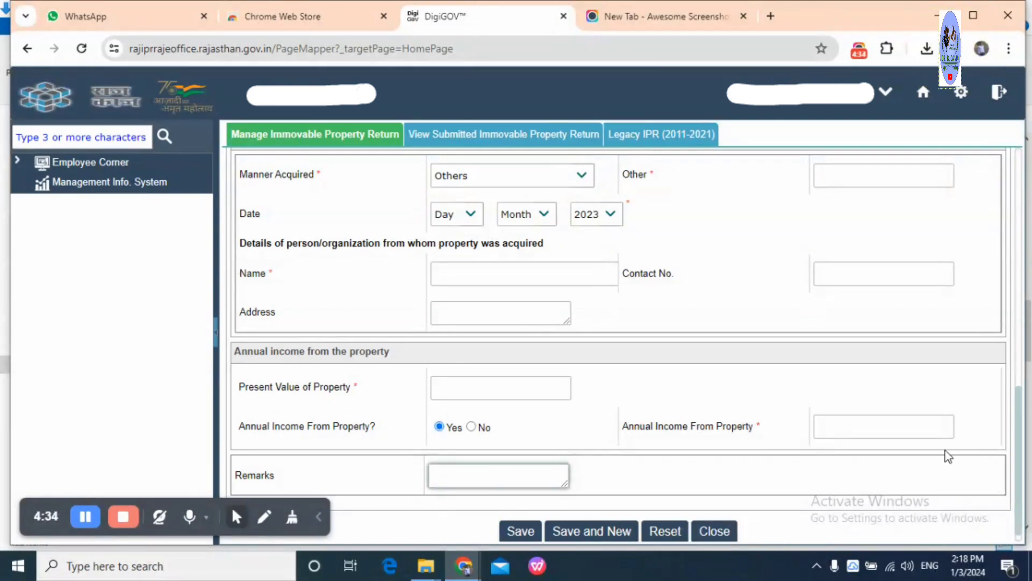
{"action": "left_click_drag", "start_coordinate": [1023, 446], "coordinate": [1023, 497]}
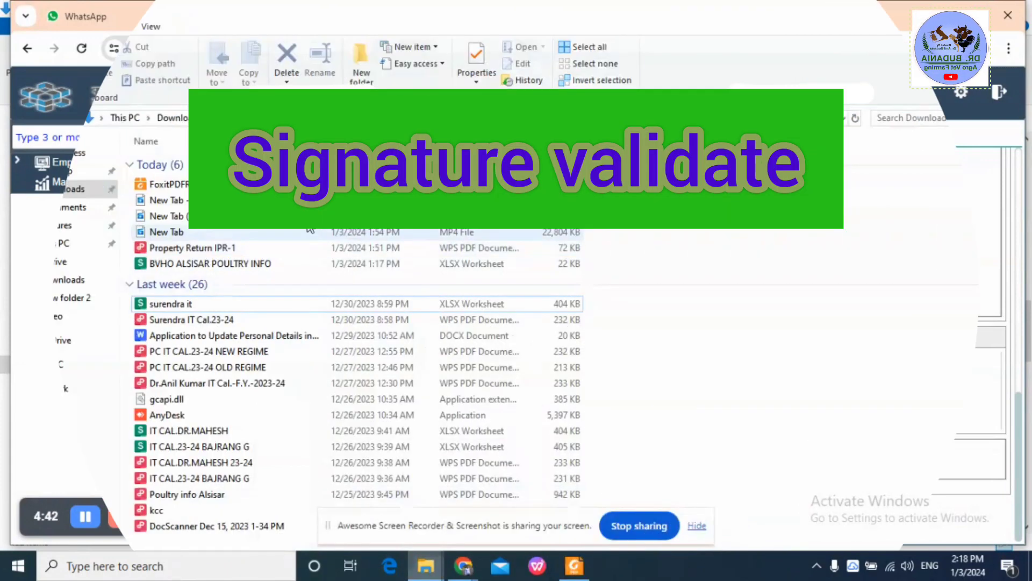
Open the Property Return IPR-1 PDF from the Downloads folder in Foxit PDF Reader
{"action": "double_click", "coordinate": [284, 243]}
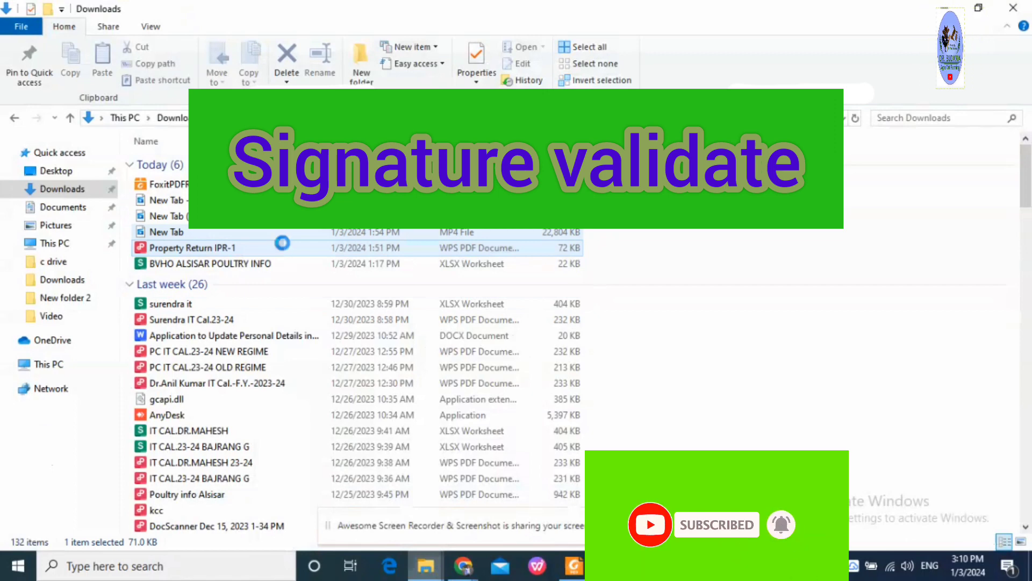
{"action": "right_click", "coordinate": [282, 243]}
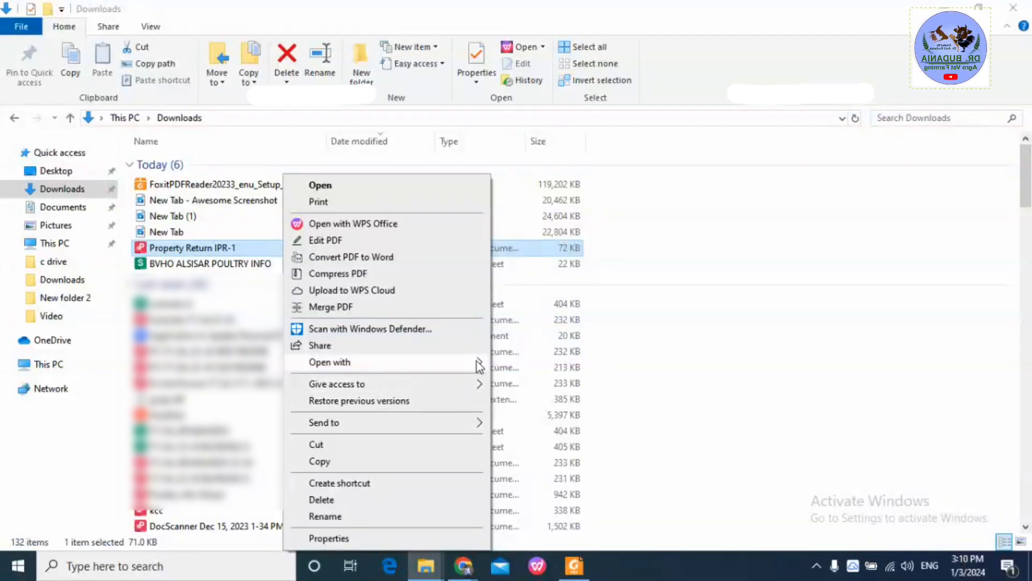
{"action": "mouse_move", "coordinate": [483, 362]}
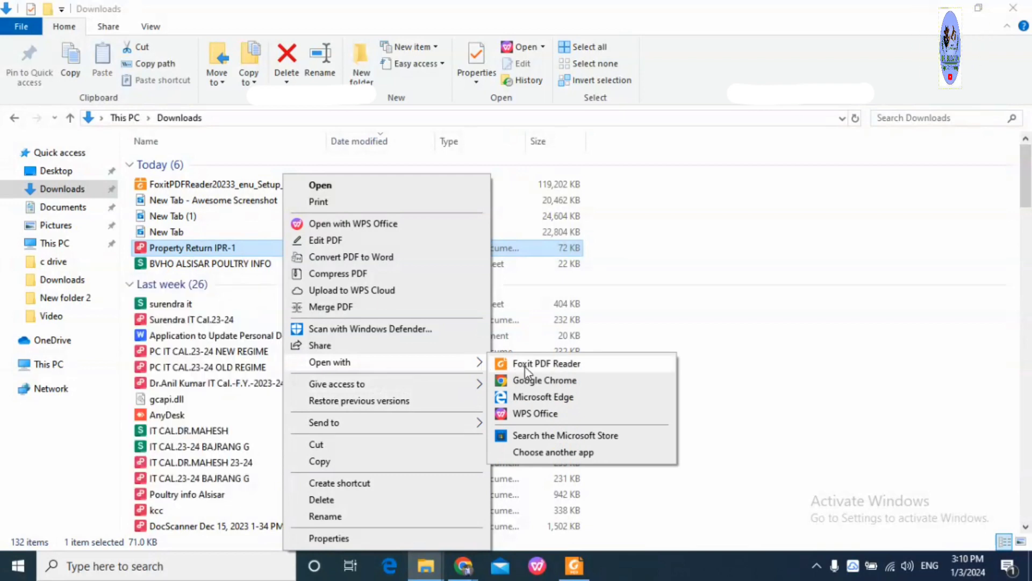
{"action": "left_click", "coordinate": [538, 363]}
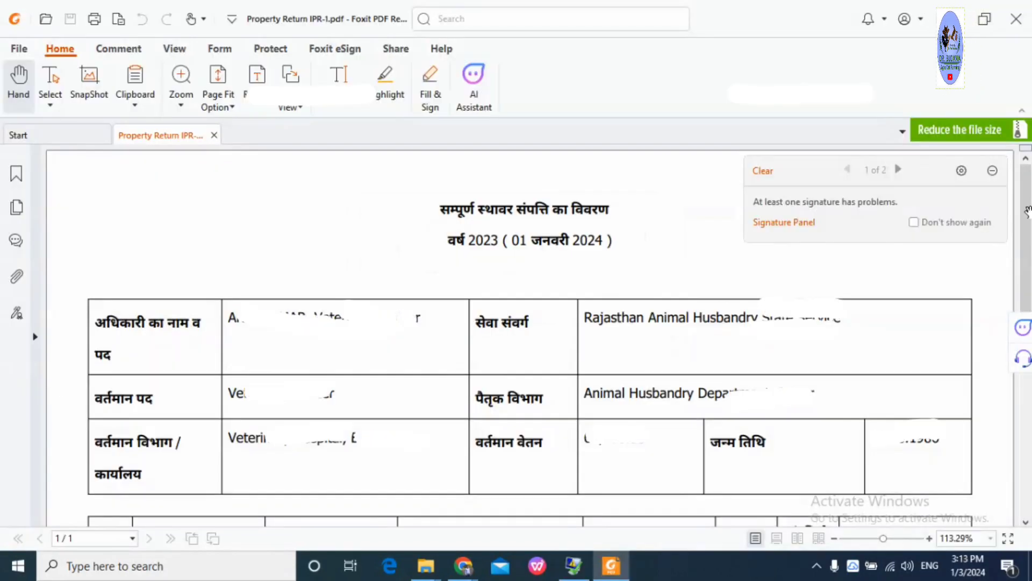
Display the signer's certificate from the properties of the digital signature below the property table
{"action": "scroll", "coordinate": [1027, 251], "scroll_direction": "down", "scroll_amount": 5}
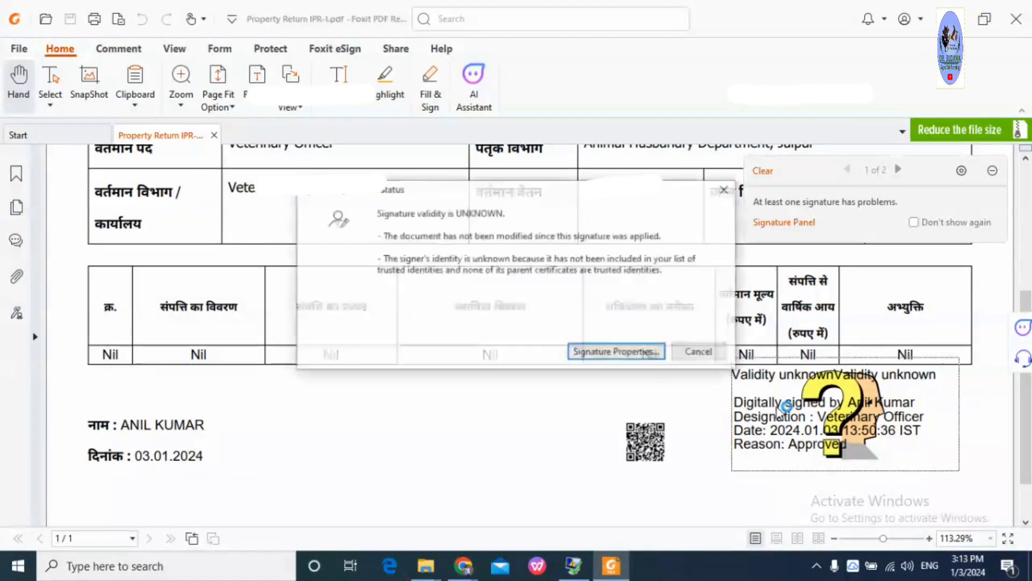
{"action": "left_click", "coordinate": [661, 352]}
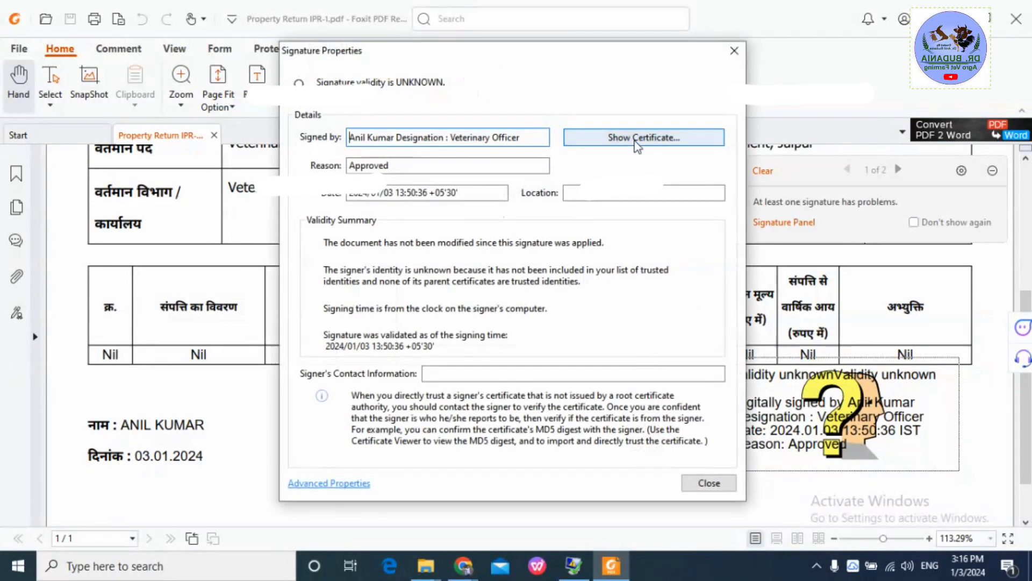
{"action": "left_click", "coordinate": [637, 138]}
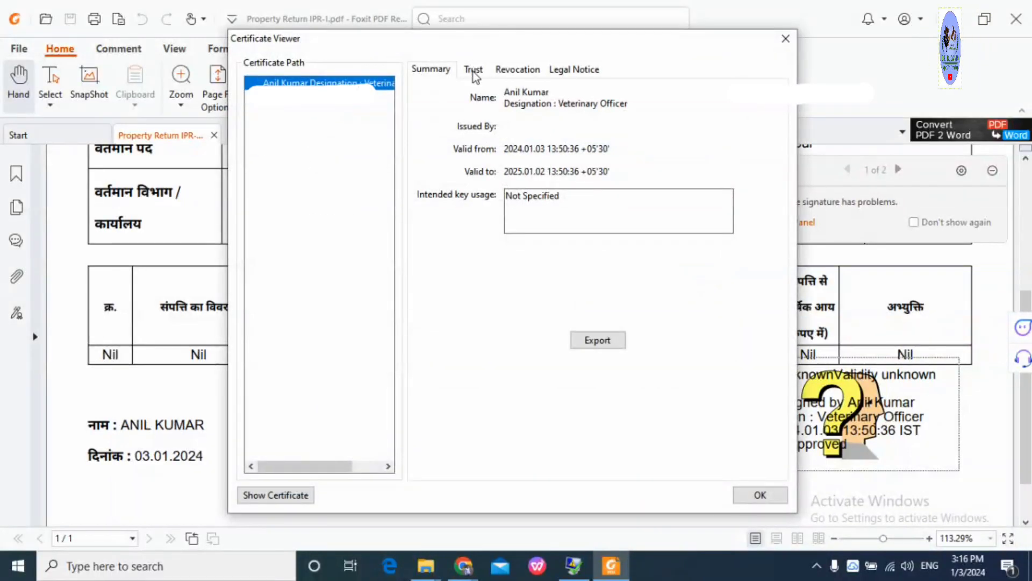
Add the signer's certificate to the trusted certificates as a trusted root, also for validating certified documents, and dismiss the signature status and notification
{"action": "left_click", "coordinate": [474, 70]}
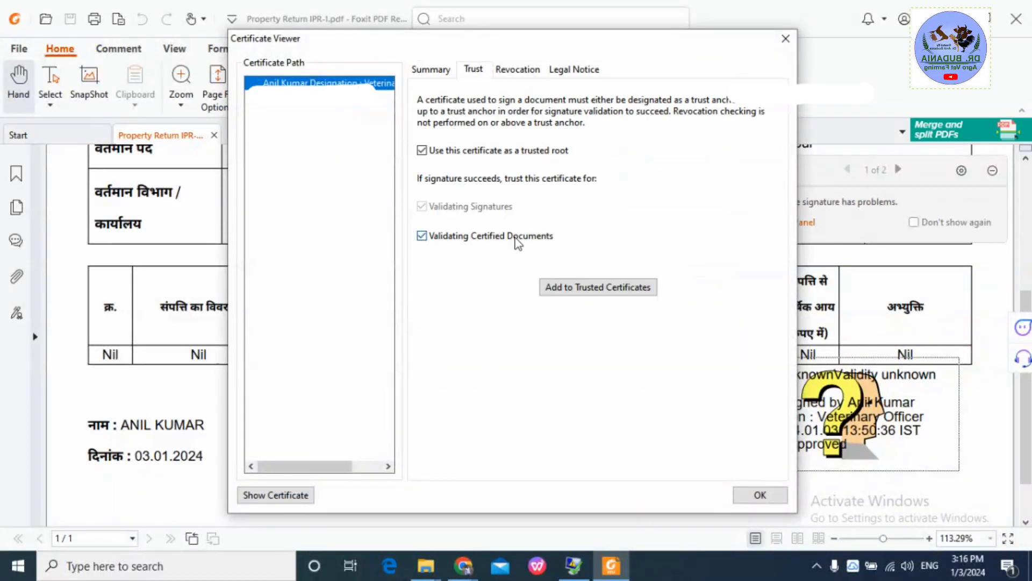
{"action": "left_click", "coordinate": [602, 290]}
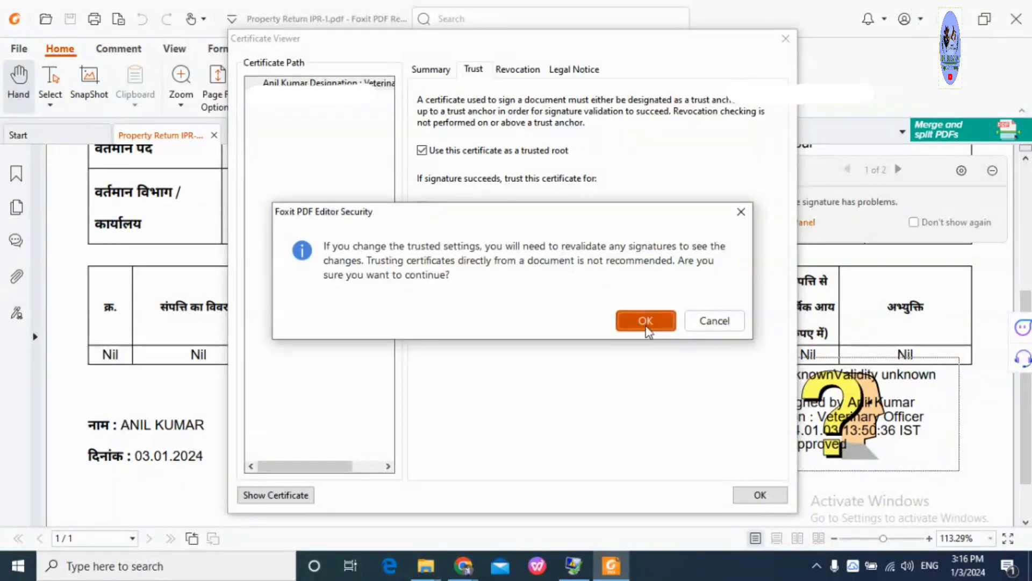
{"action": "left_click", "coordinate": [646, 321]}
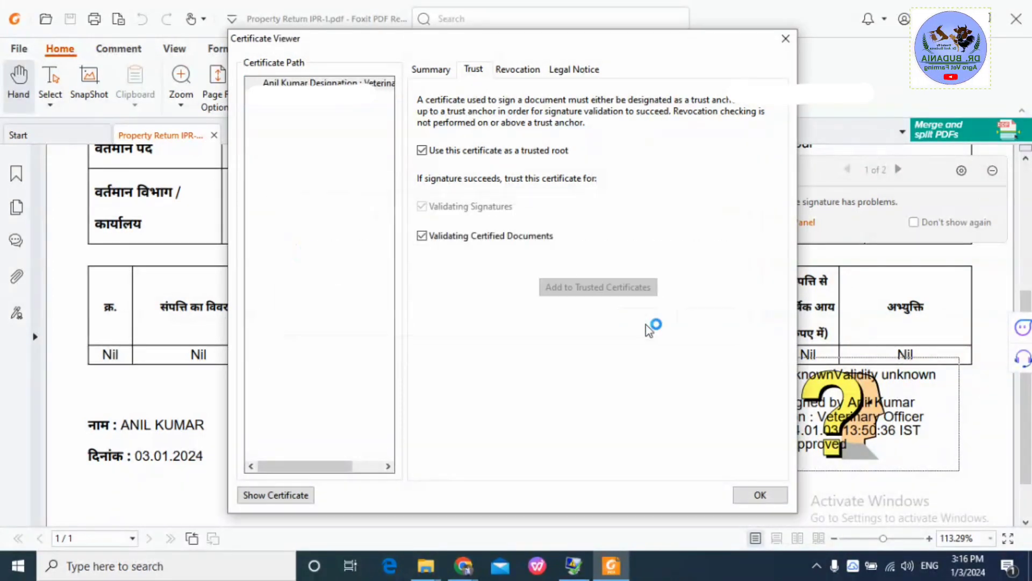
{"action": "left_click", "coordinate": [748, 497]}
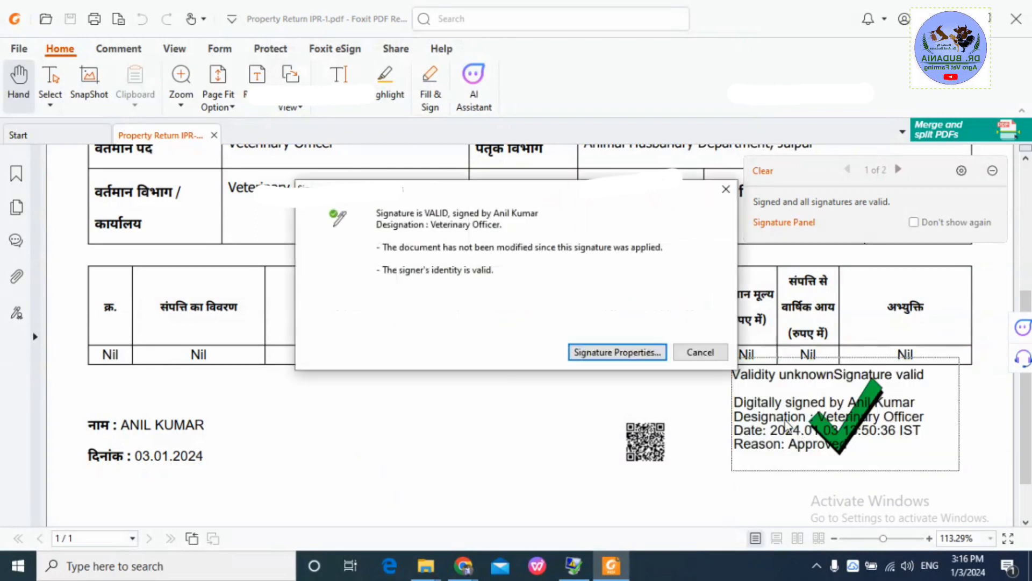
{"action": "left_click", "coordinate": [700, 352]}
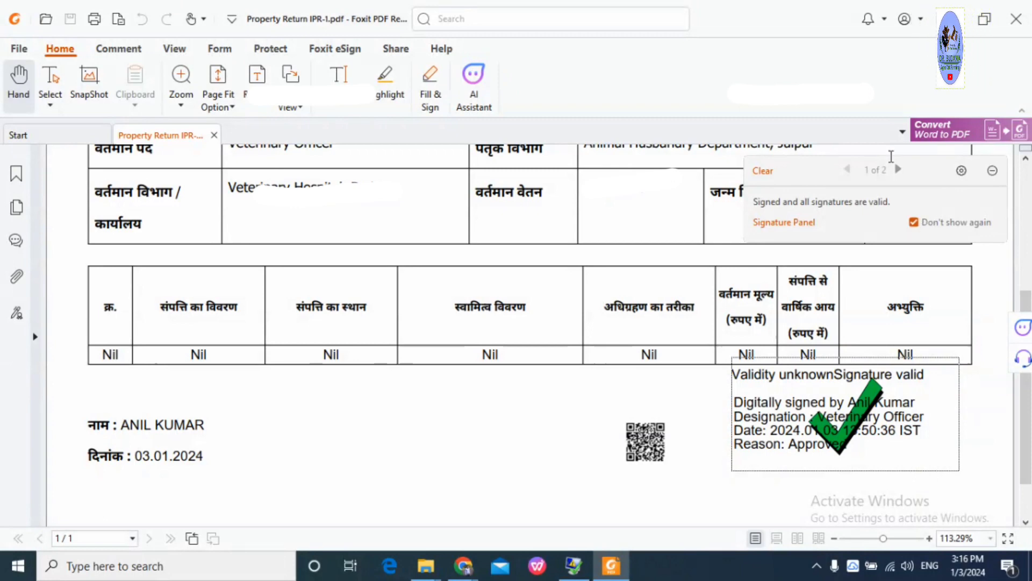
{"action": "left_click", "coordinate": [762, 171]}
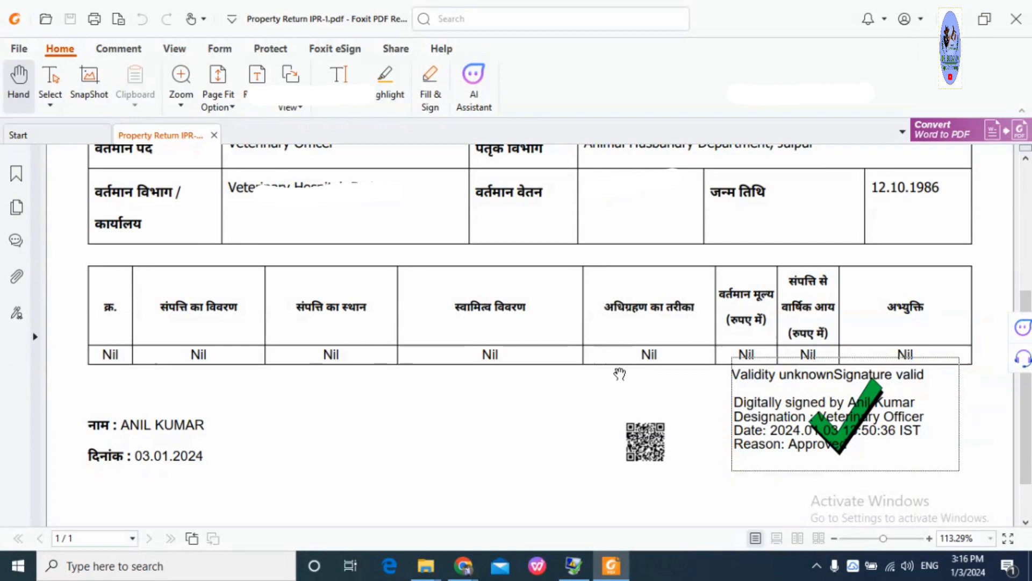
Start printing the validated property return and display the available printers
{"action": "key", "text": "ctrl+p"}
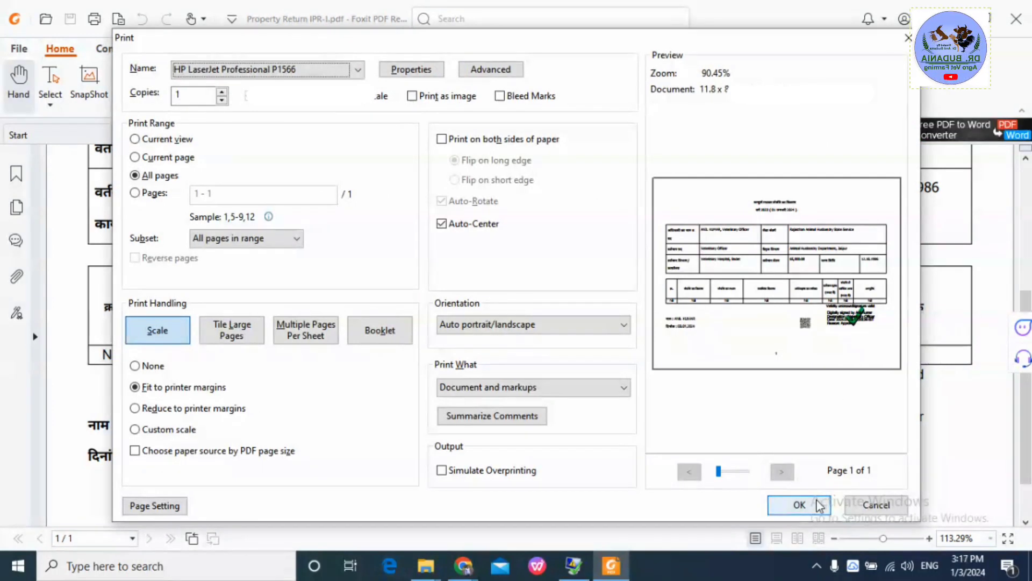
{"action": "left_click", "coordinate": [362, 73]}
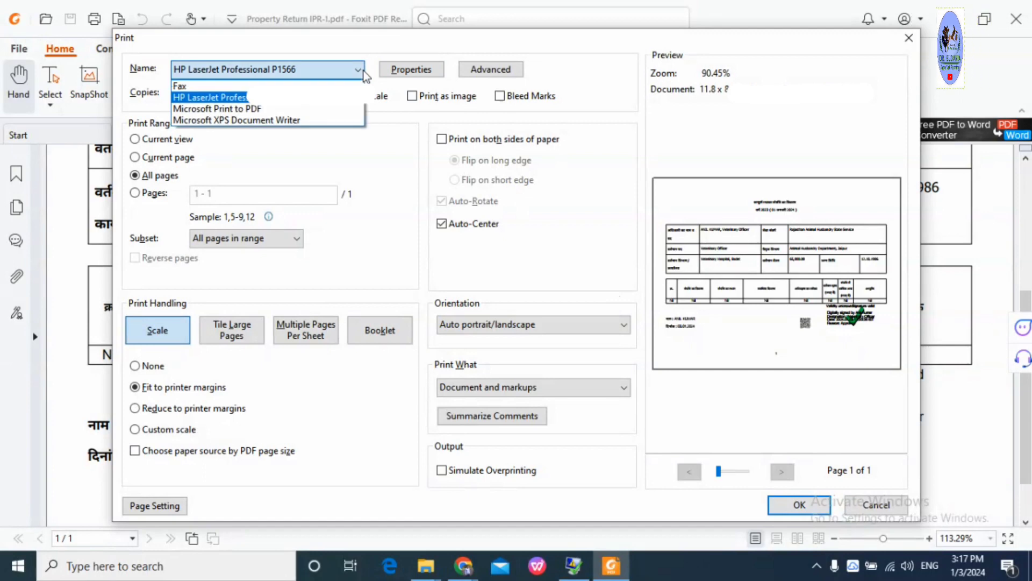